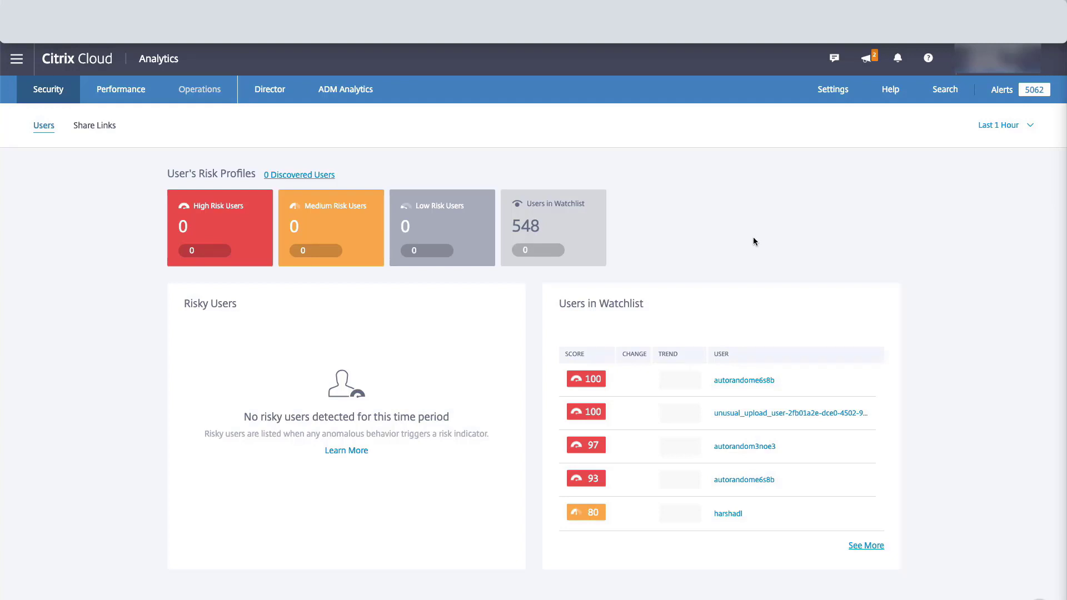
Open Settings > Data Sources in Citrix Analytics and scroll to the Splunk card under Data Exports.
click(832, 90)
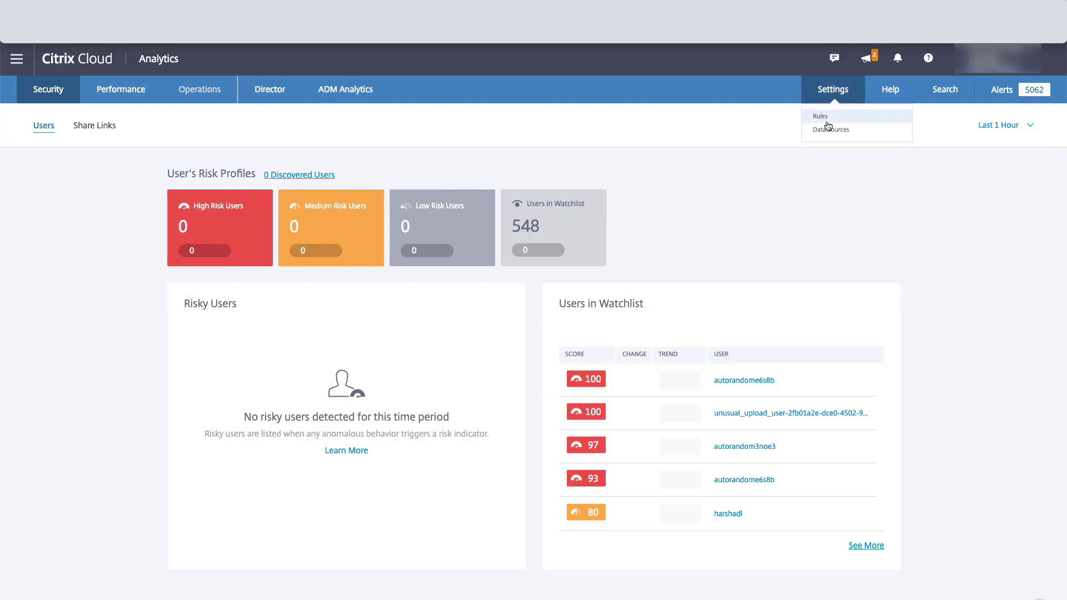
click(831, 130)
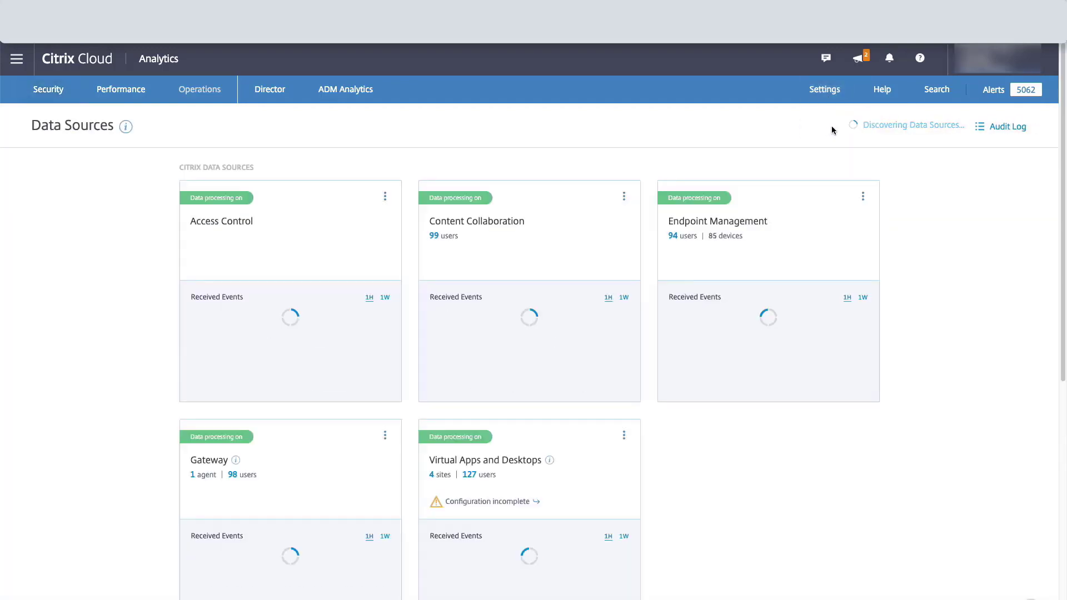
scroll(502, 336, down, 3)
scroll(501, 334, down, 5)
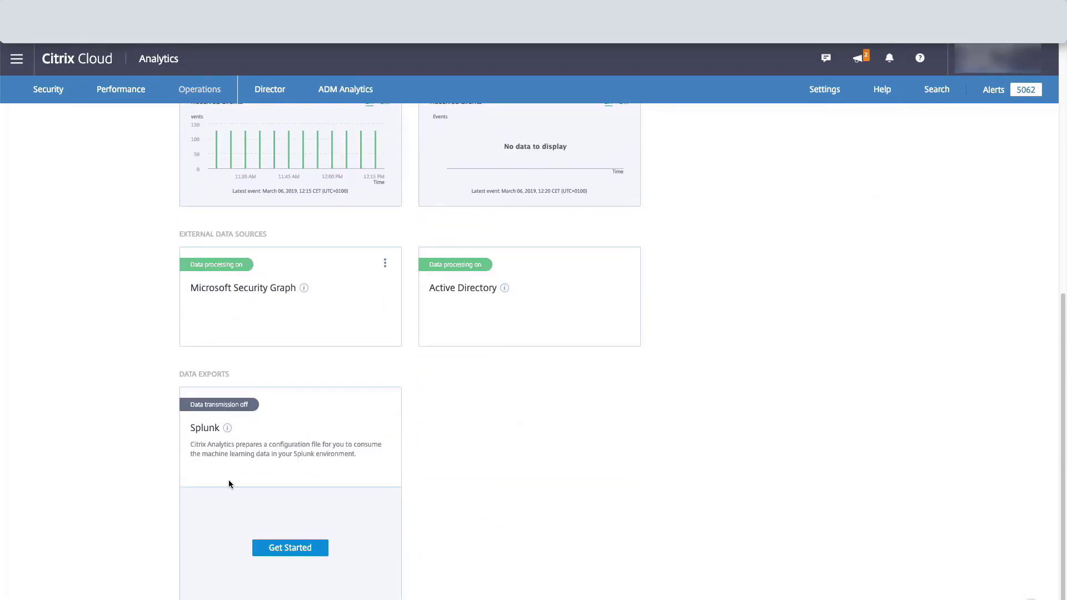
Start the Splunk export setup, enter and confirm the integration account password, and generate the configuration.
click(289, 549)
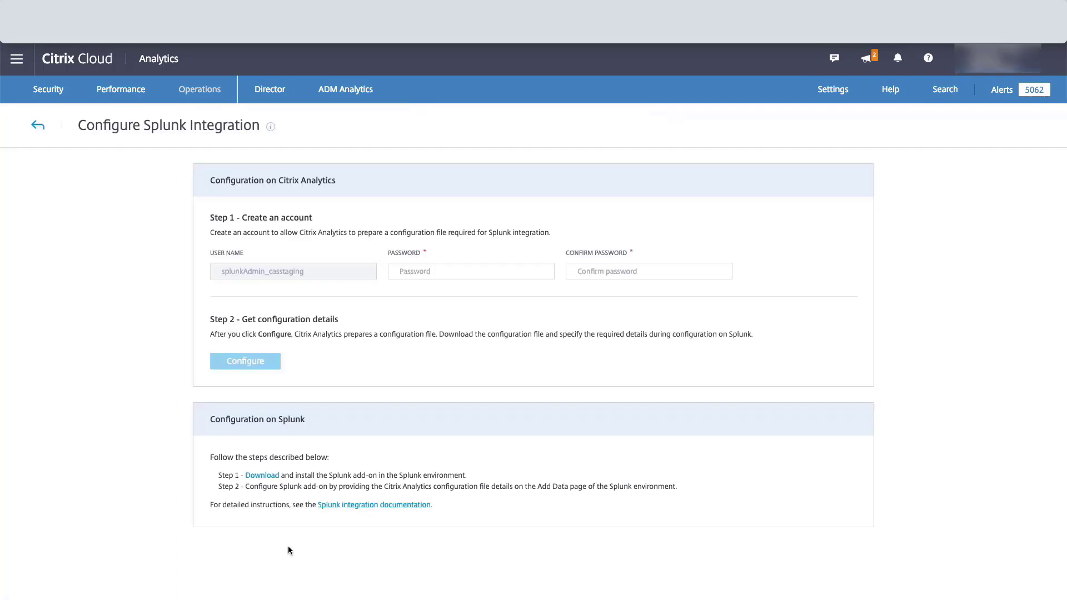
click(450, 273)
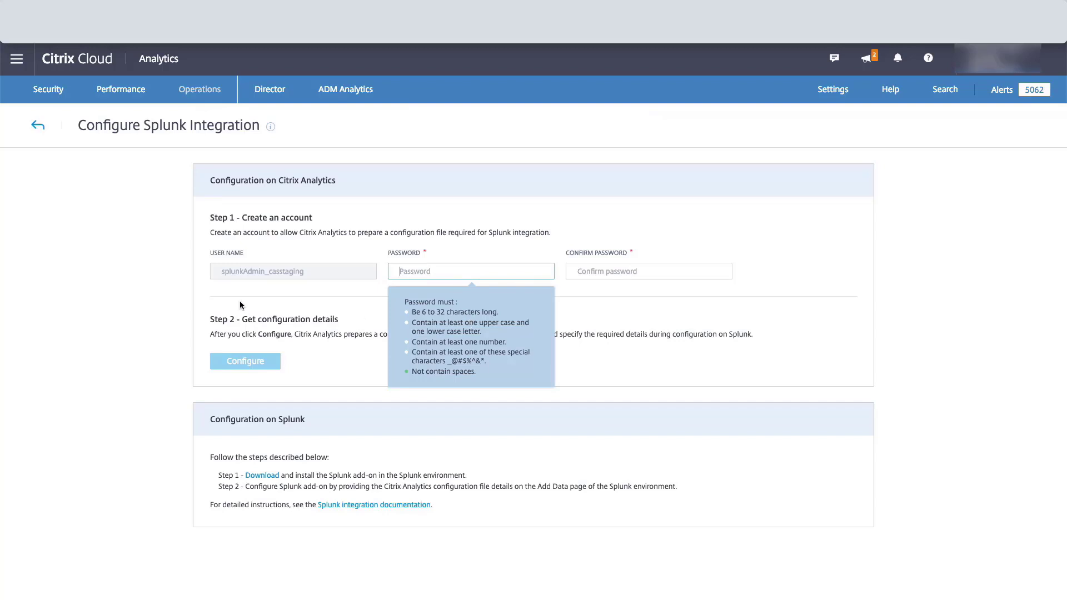
click(220, 275)
click(442, 277)
key(ctrl+v)
key(Tab)
key(ctrl+v)
click(280, 360)
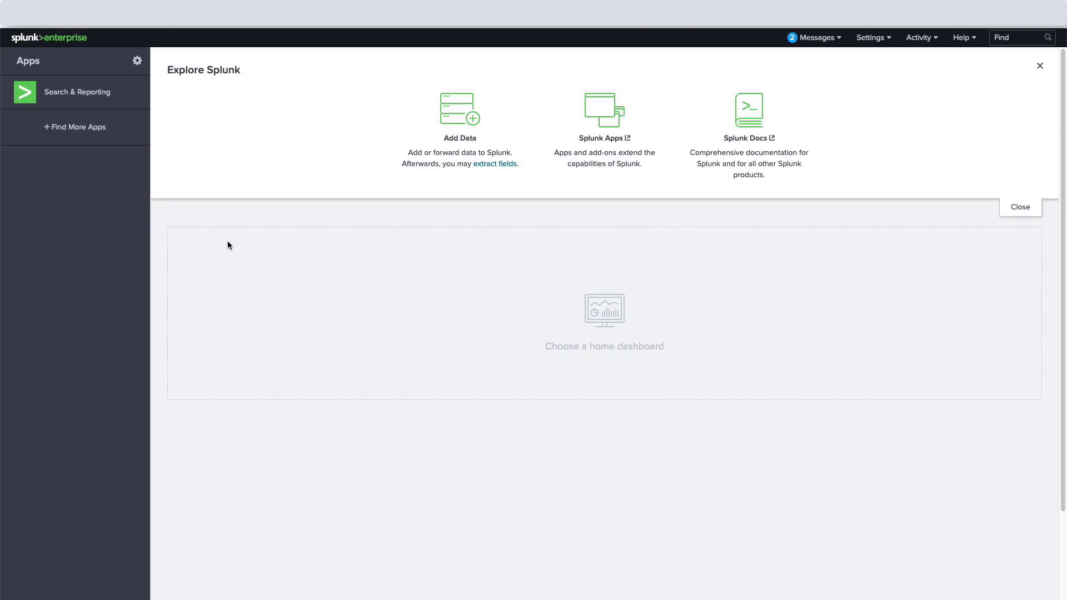
From the Apps list, review the Citrix Analytics Add-on for Splunk on Splunkbase, including its Details links.
click(138, 62)
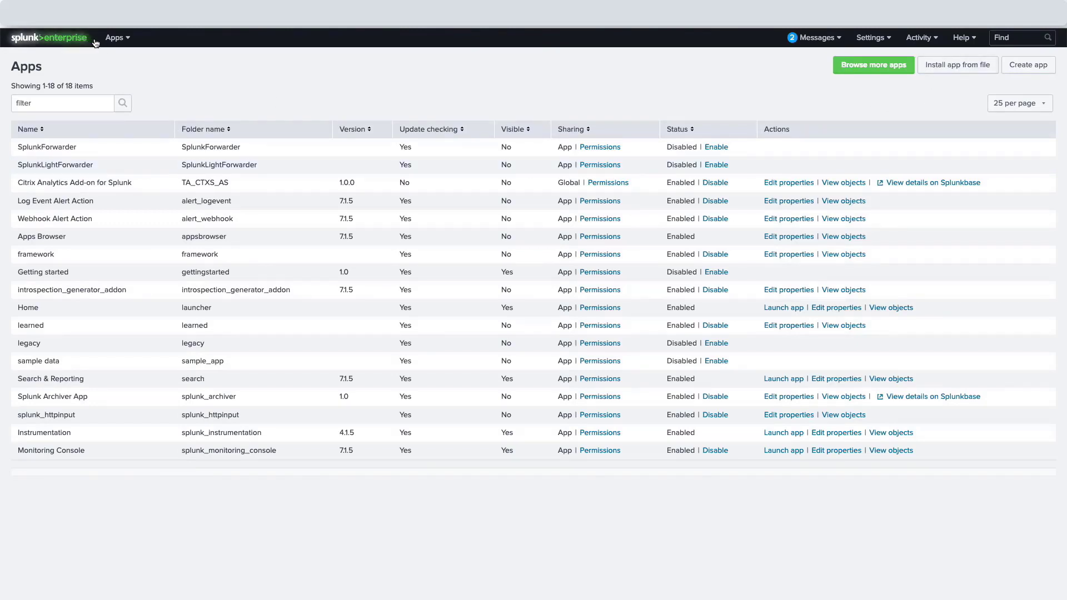
click(895, 183)
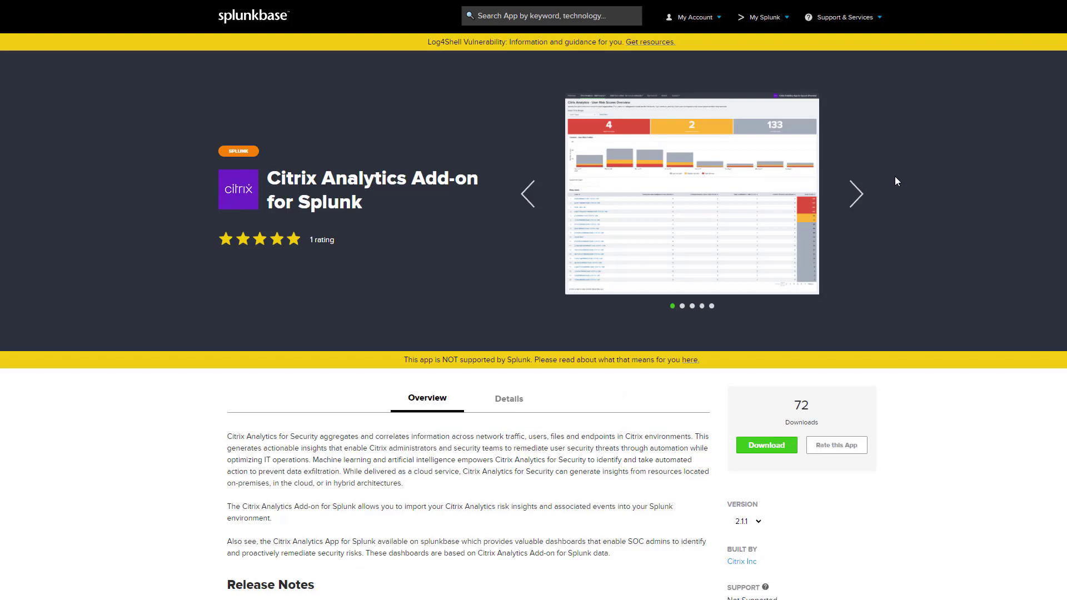
scroll(895, 180, down, 2)
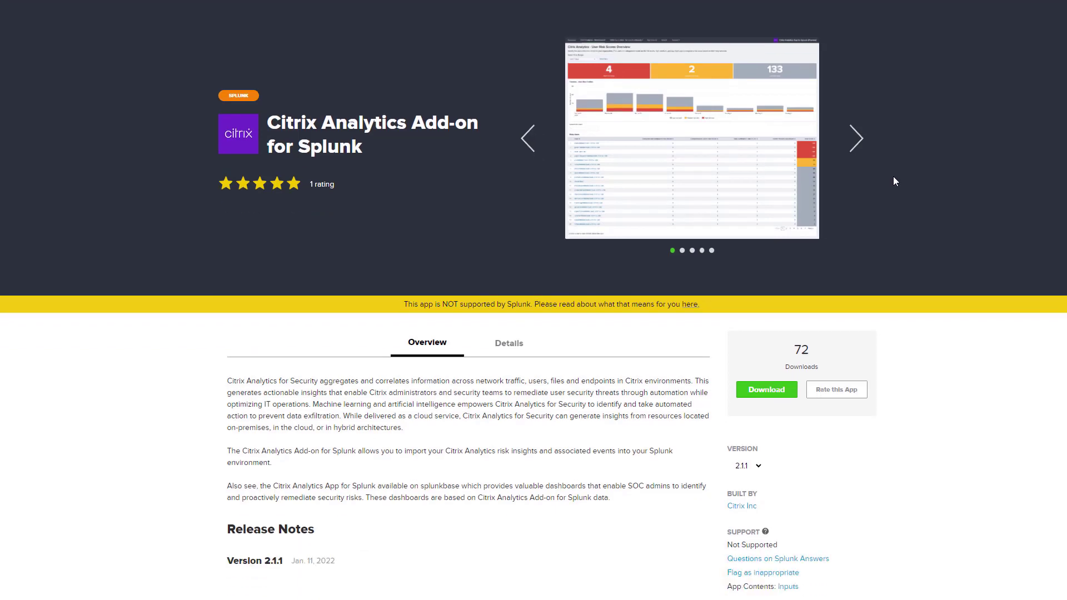
scroll(895, 181, down, 1)
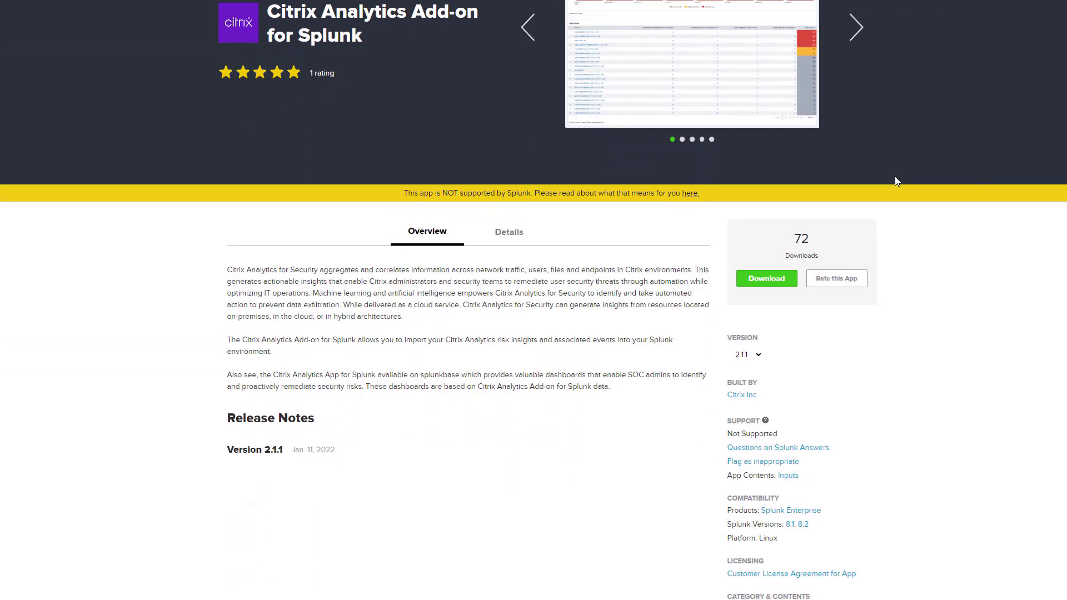
click(507, 233)
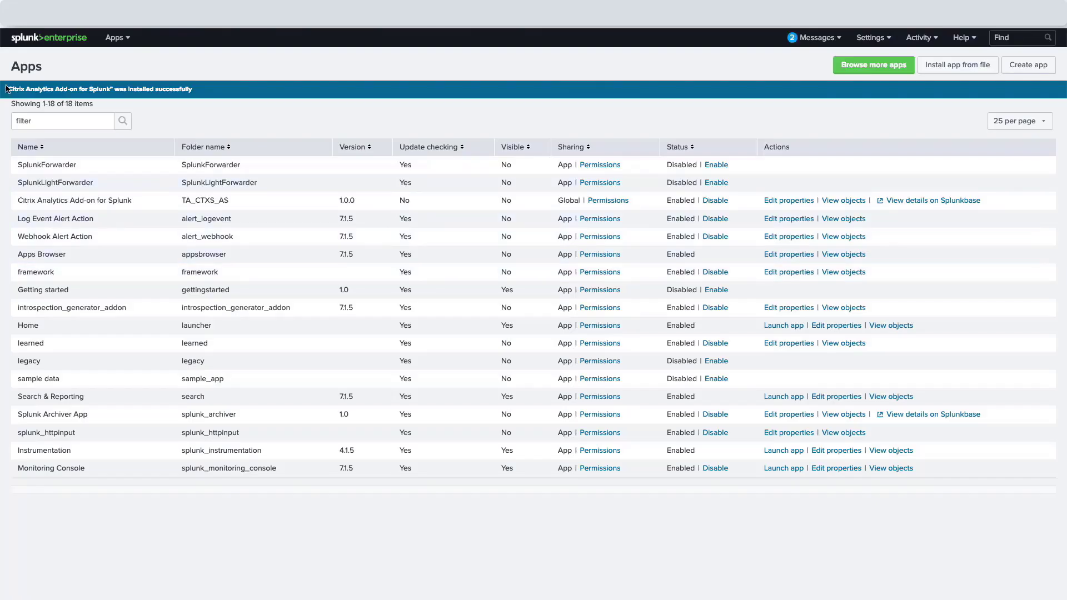
Go to Settings > Data inputs and open the Citrix Analytics Add-on inputs page.
drag(7, 89, 209, 100)
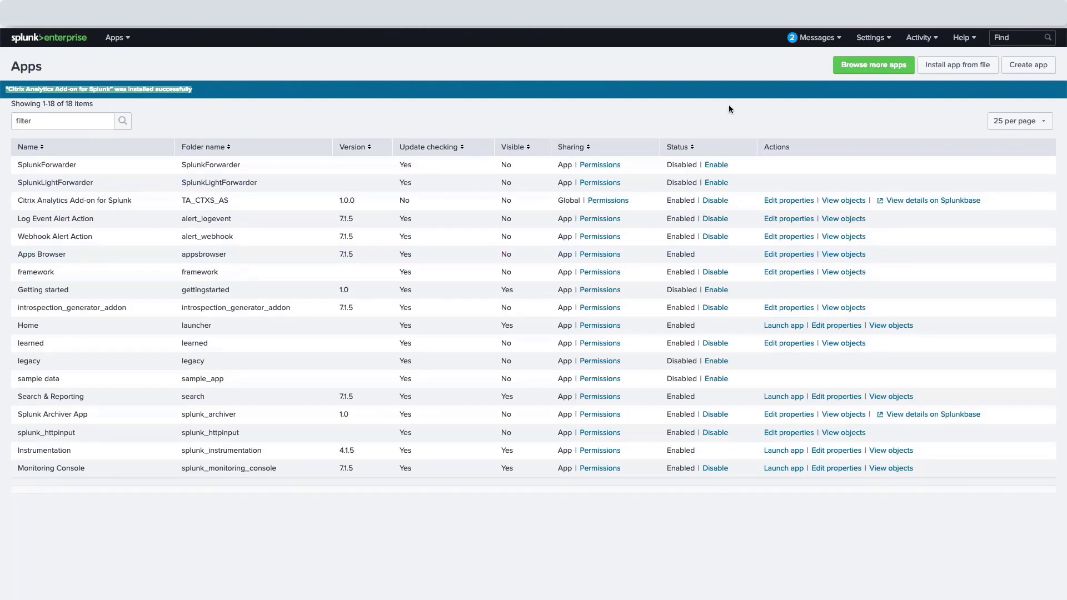
click(670, 117)
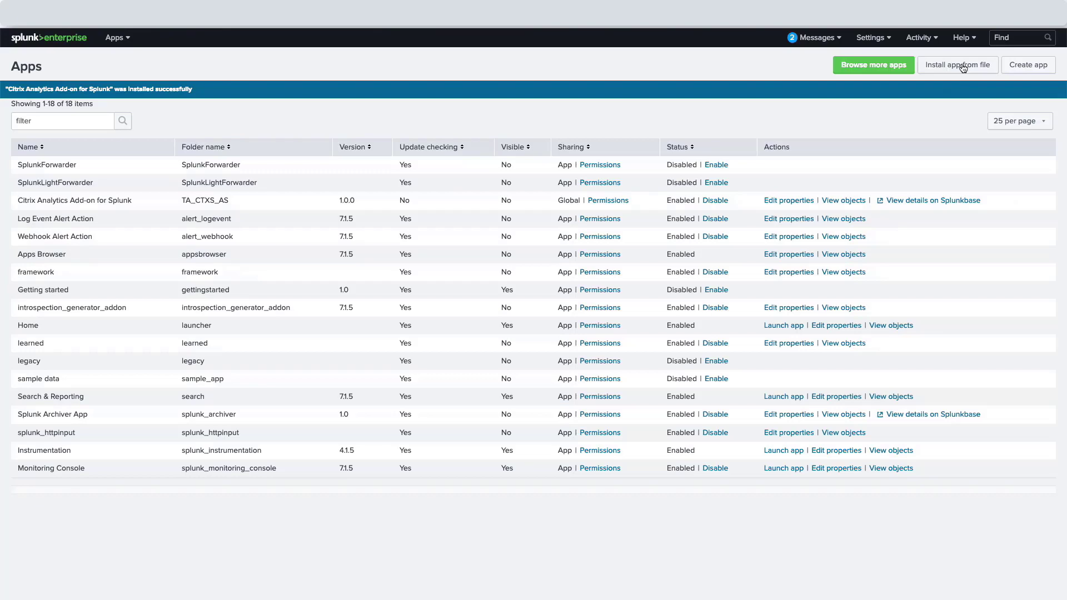
click(887, 42)
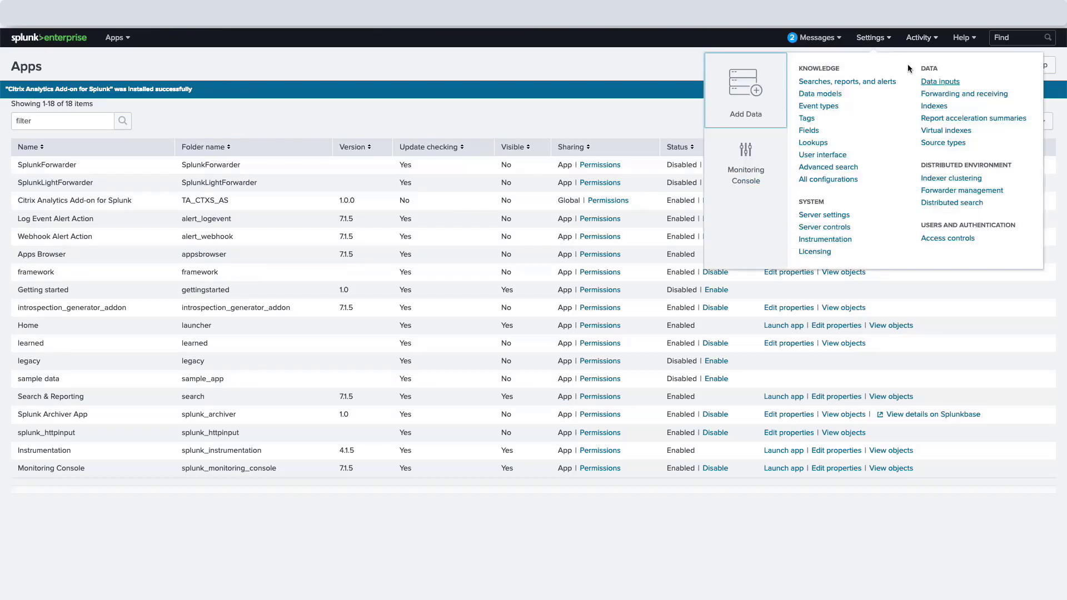
click(942, 83)
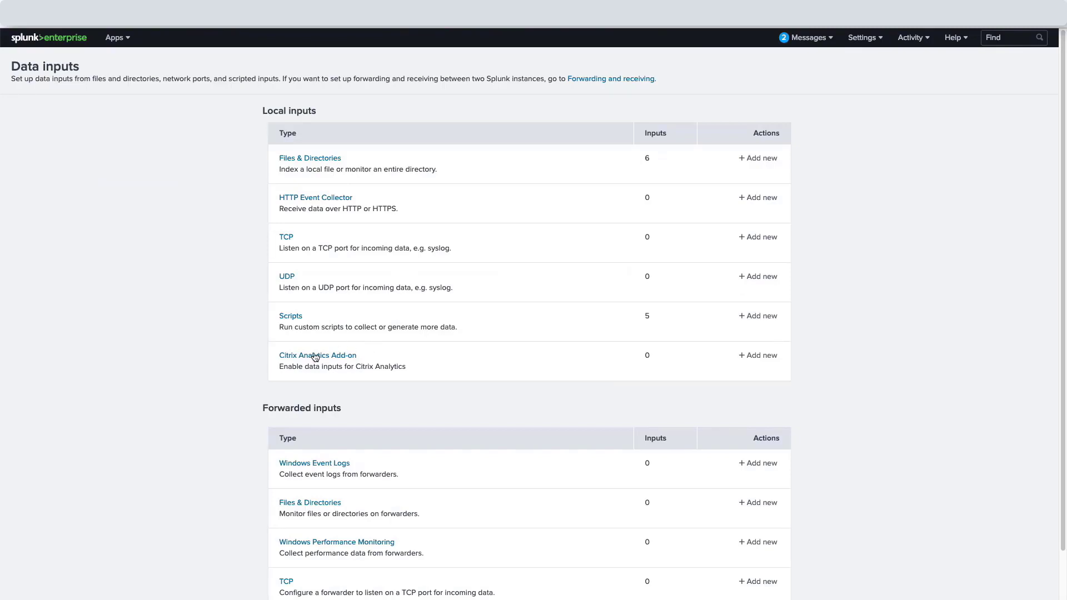
click(330, 360)
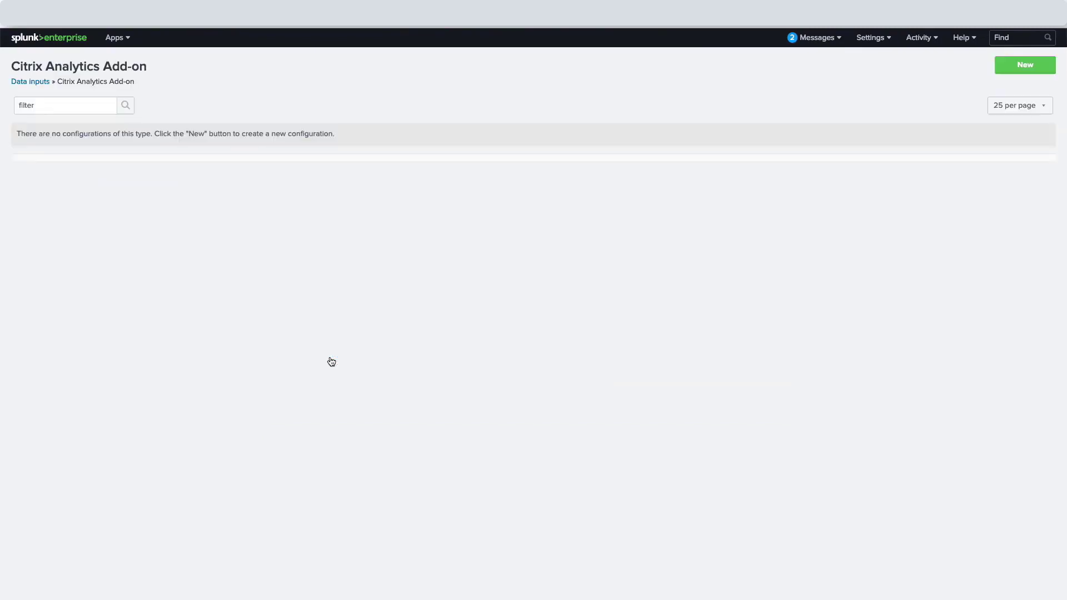
Start a new input named 'CitrixAnalytics Input' with the integration account user name and password.
click(1020, 70)
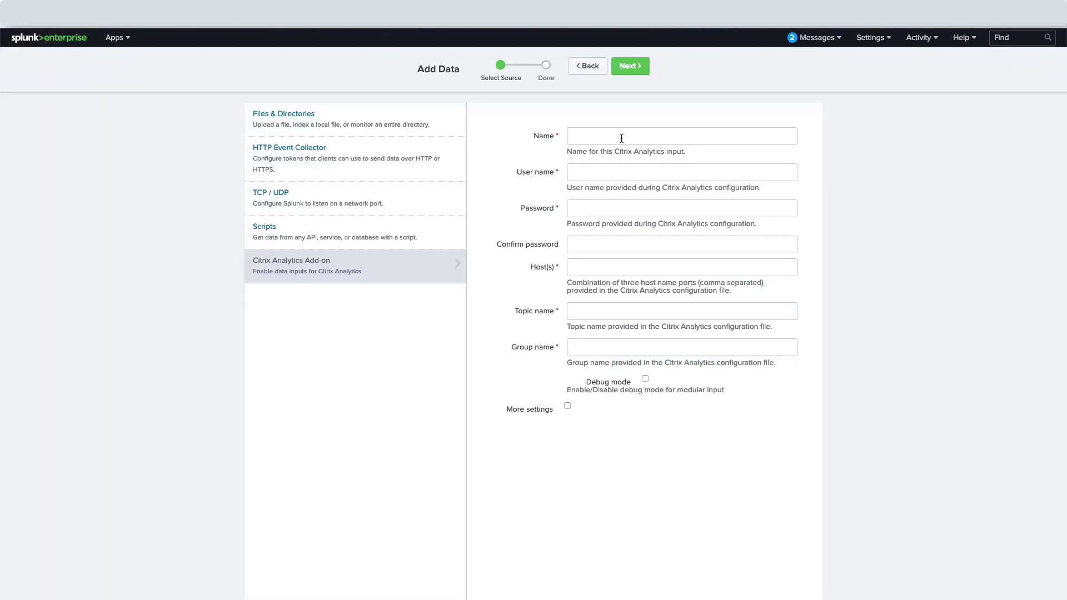
click(629, 135)
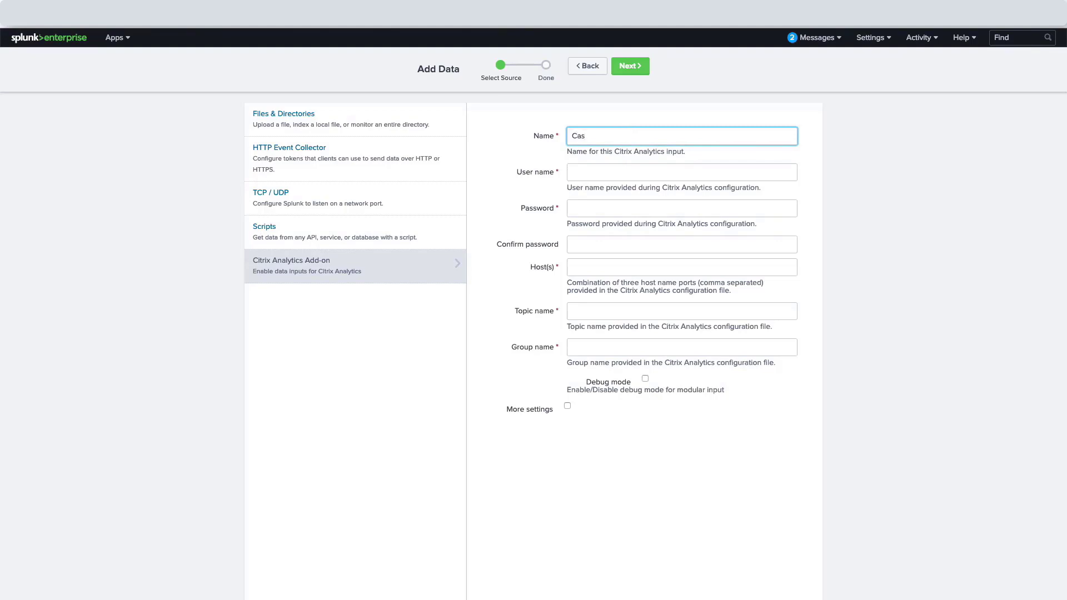
text(Citrix)
text(Ana)
key(BackSpace)
text(nalytics Input)
click(682, 172)
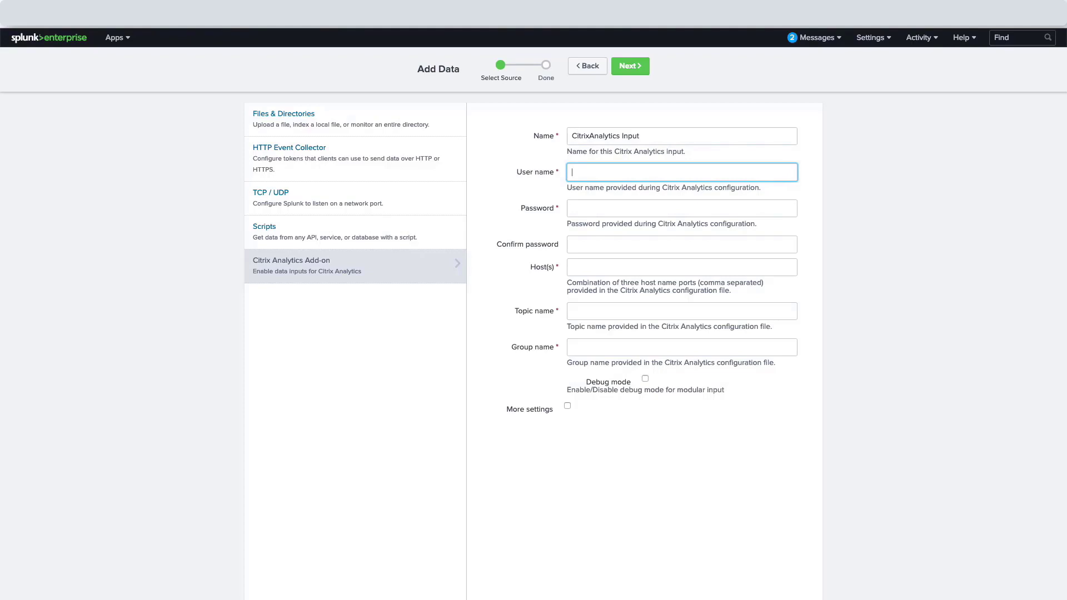
key(ctrl+v)
click(615, 208)
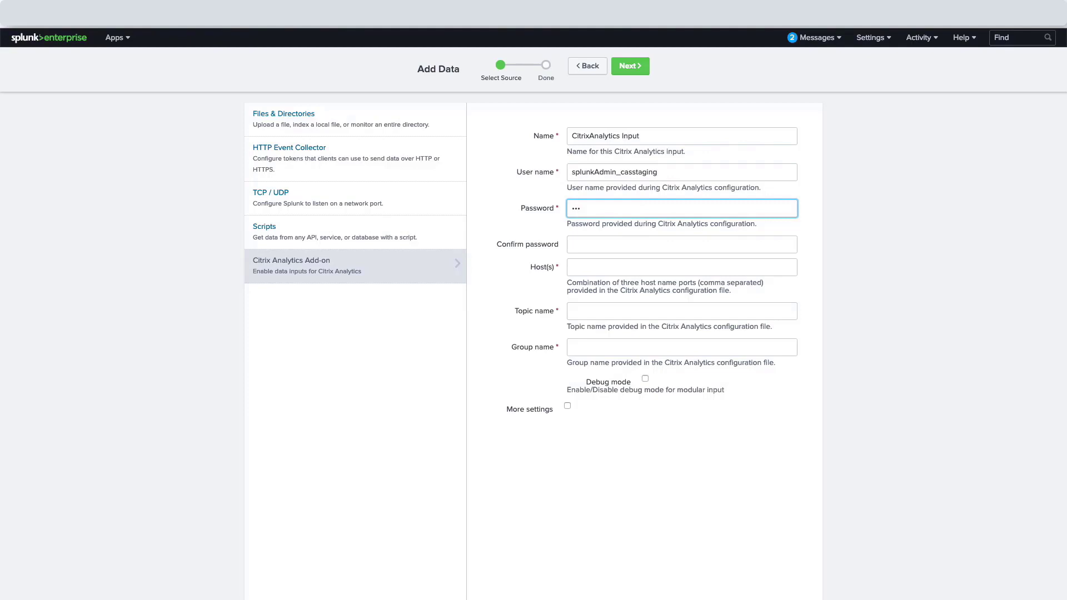
text(•••)
click(574, 245)
text(•)
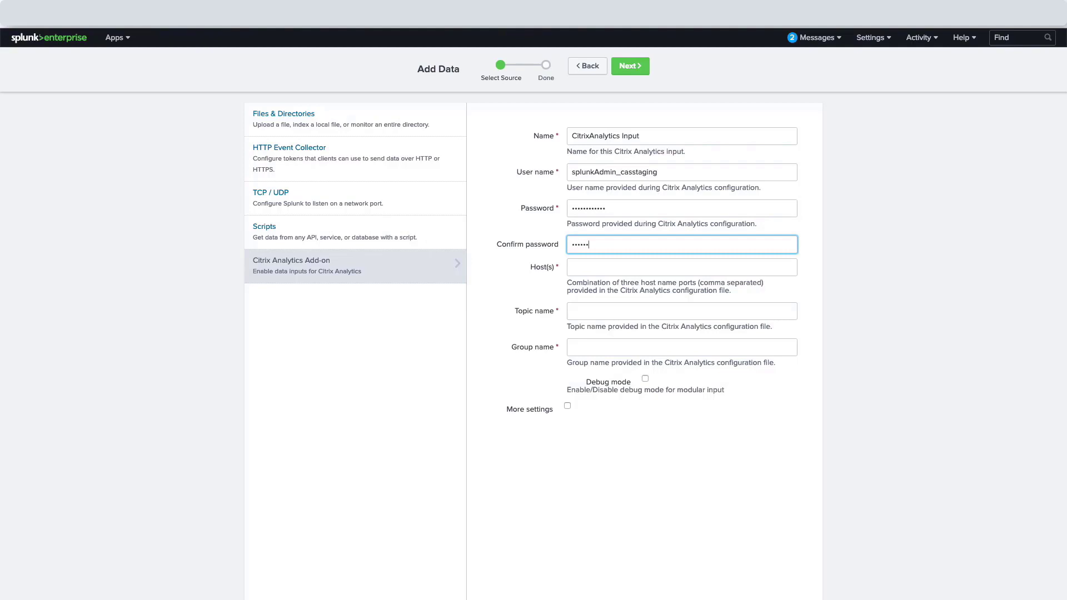
Paste the broker hosts, topic name and group name from the Citrix configuration, then submit the input.
key(Tab)
text(casnbkafkastaging-broker-0.eastus2.cloudapp.azure.com:9094,casnbkafkastaging-broker-1.eastus2.cloudapp.azure.com:9094,casnbkafkastaging-broker-2.eastus2.cloudapp.azure.com:9094)
key(Tab)
text(cas.siem.43843996-ab69-44ec-a8a4-419f3423e1b2)
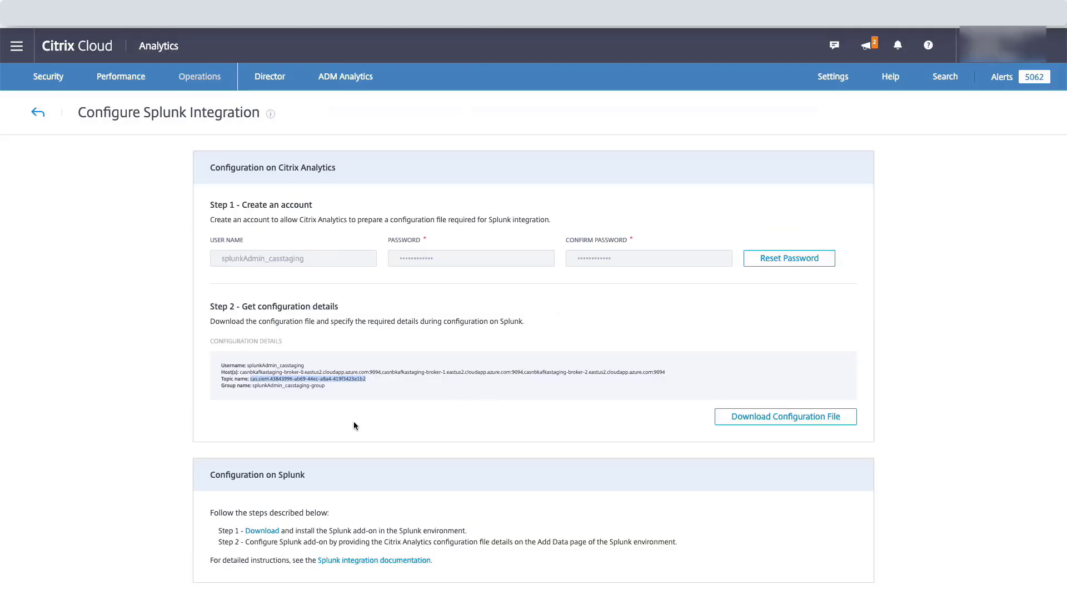
click(253, 388)
drag(255, 388, 362, 392)
key(ctrl+c)
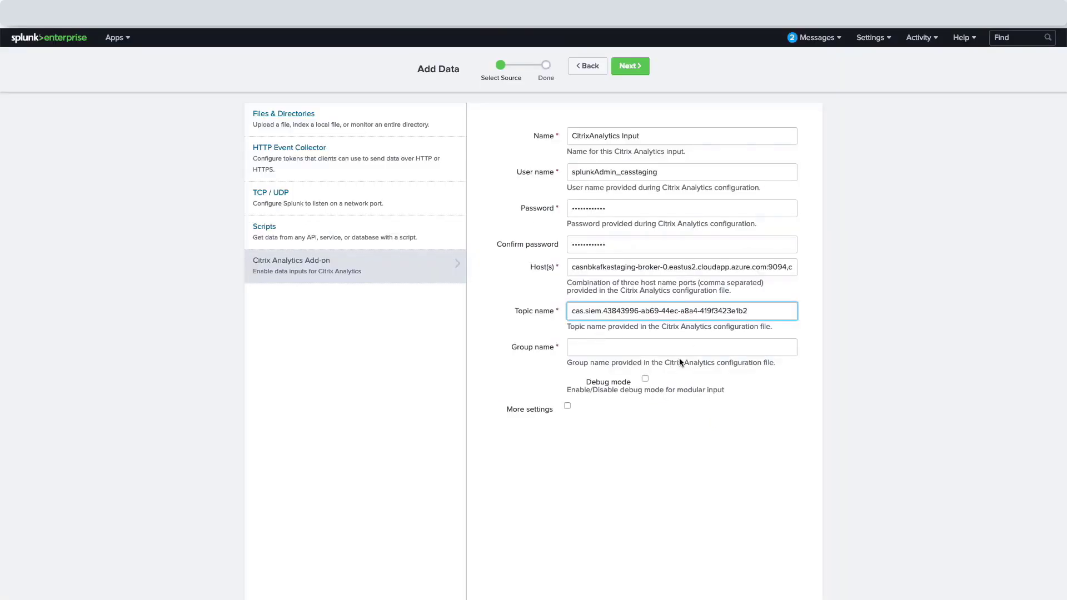
click(684, 349)
key(ctrl+v)
click(630, 66)
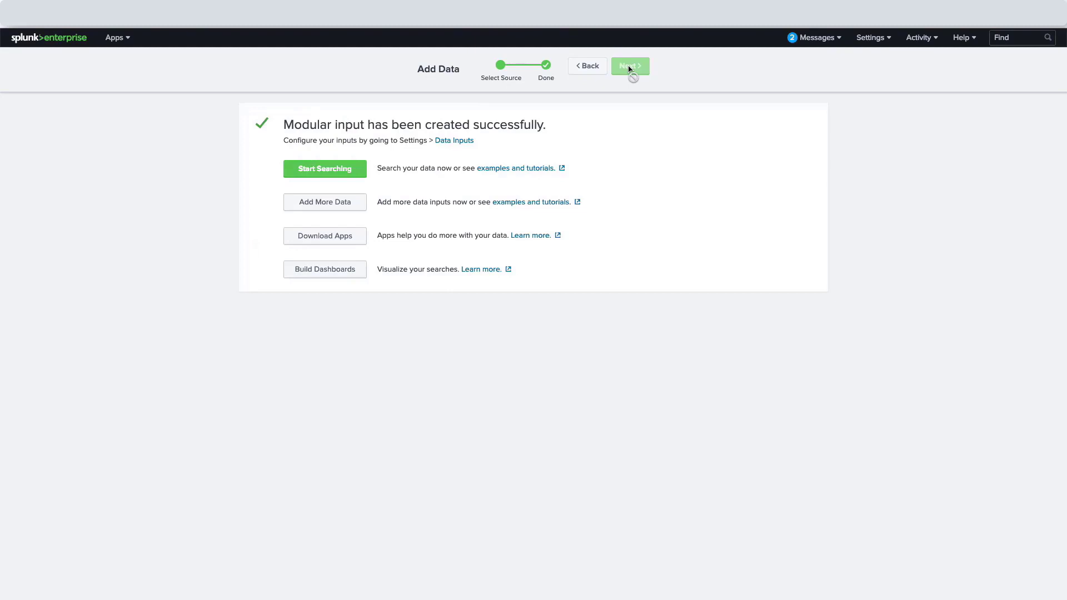
Search index=main and scroll through the 14,840 returned Citrix events.
click(332, 171)
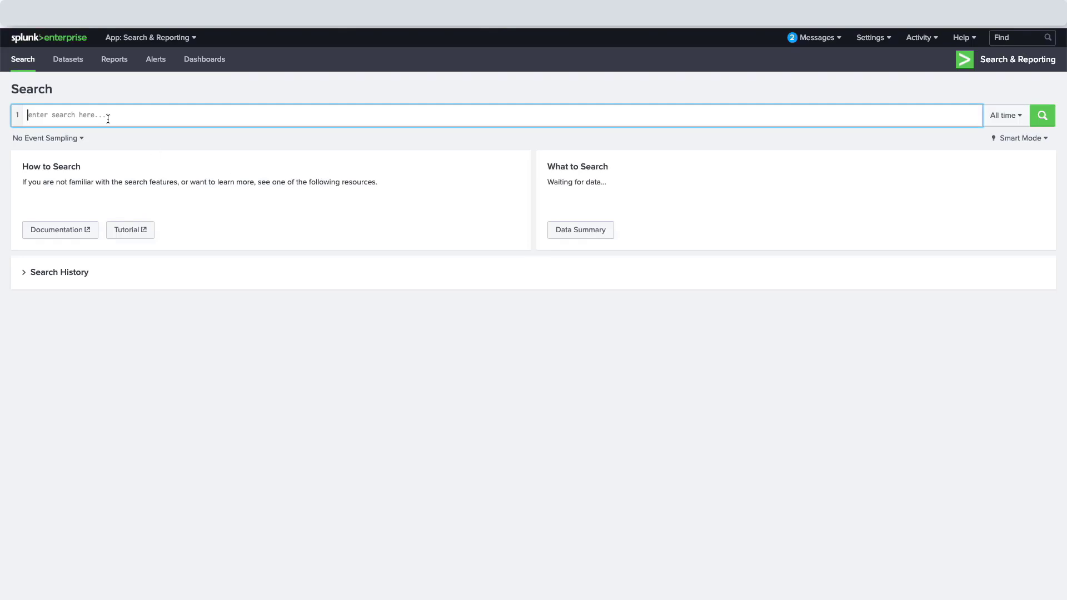
text(index=Main)
key(BackSpace)
key(BackSpace)
key(BackSpace)
key(BackSpace)
text(main)
key(Return)
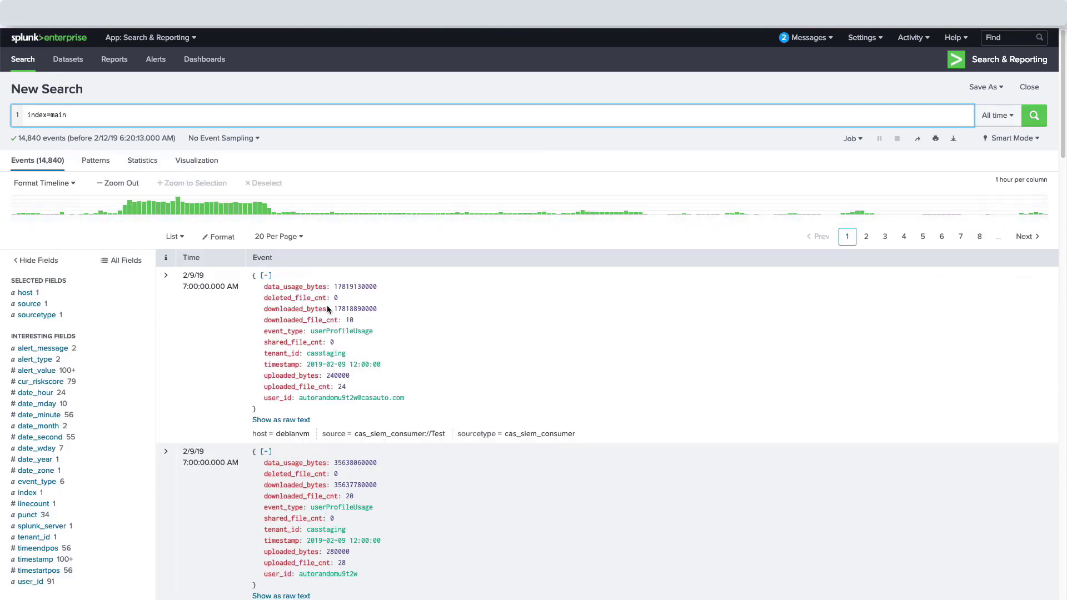
scroll(325, 323, down, 1)
scroll(325, 322, down, 6)
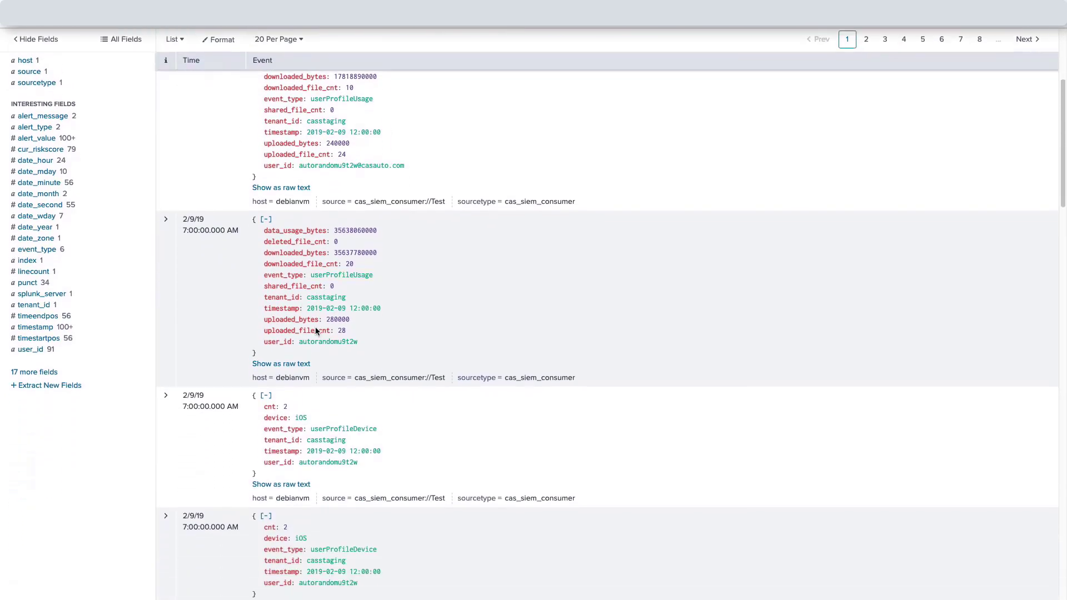
scroll(308, 390, up, 8)
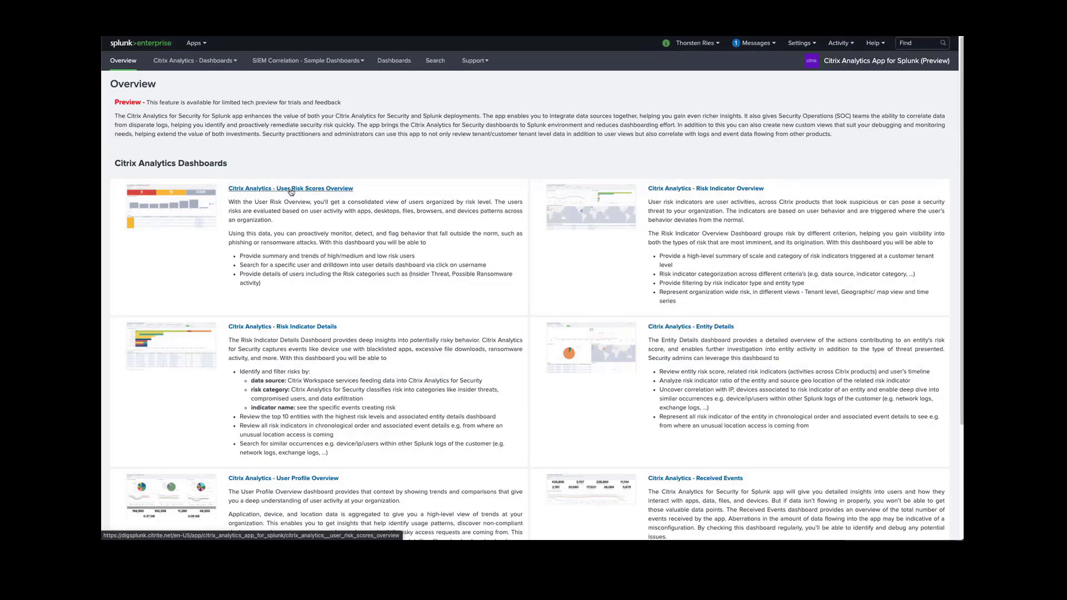
Review the User Risk Scores Overview (6 high, 4 medium, 162 low) and open a high-risk user's details.
click(291, 190)
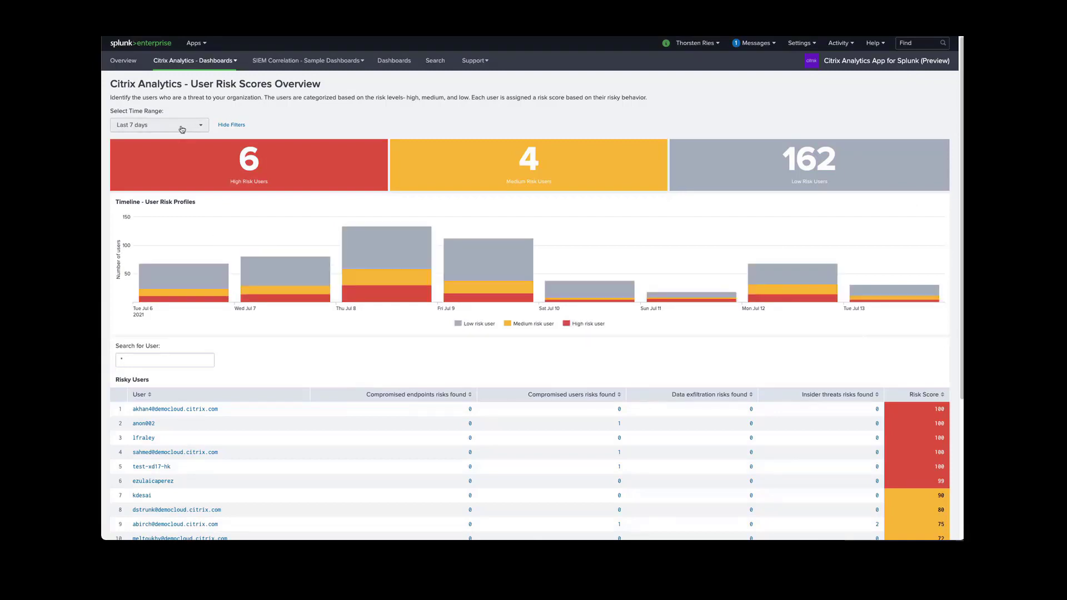
scroll(200, 152, down, 2)
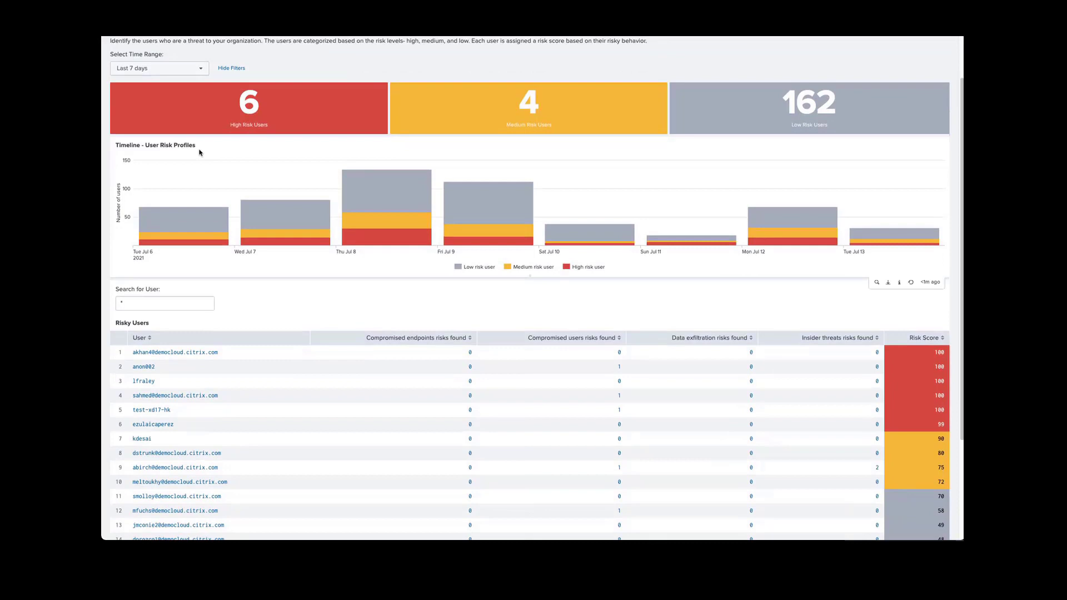
scroll(200, 152, down, 3)
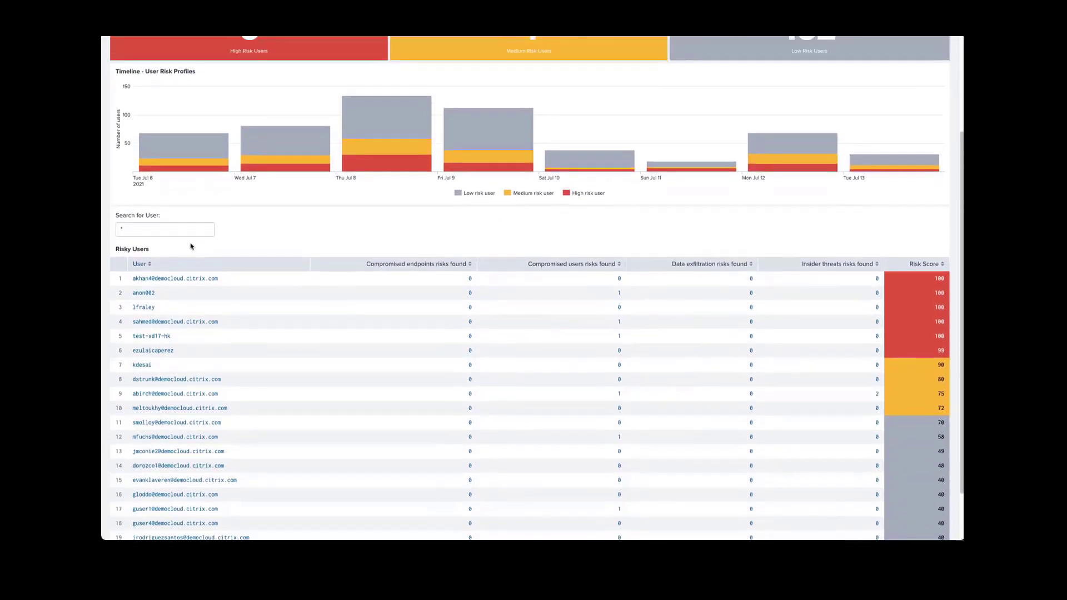
scroll(190, 246, up, 1)
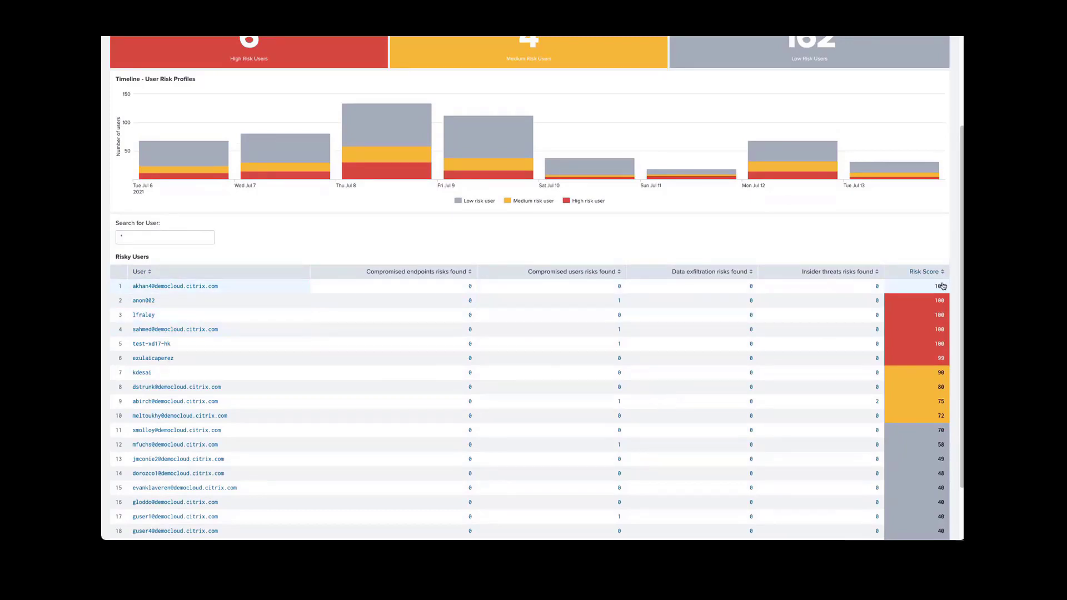
scroll(174, 326, up, 1)
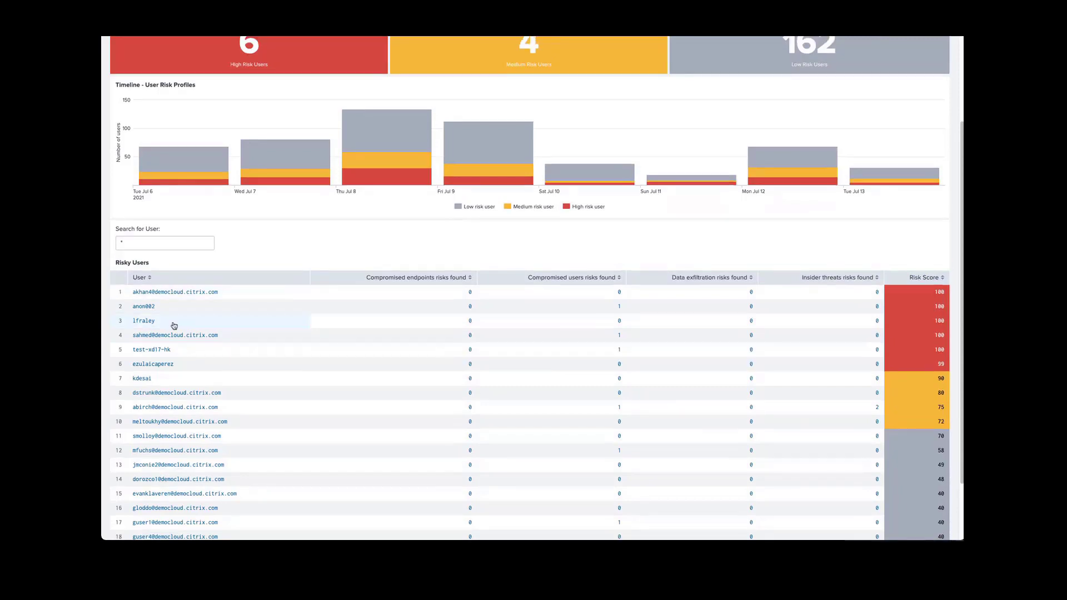
click(178, 336)
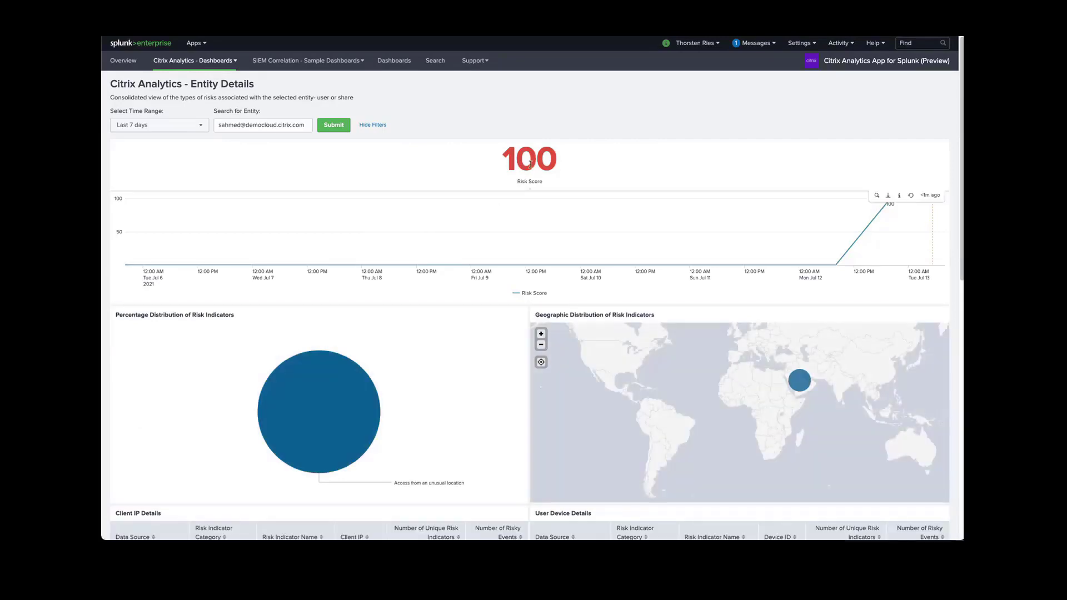
Scroll through the risk-score-100 user's Entity Details dashboard, then go back to the app Overview page.
mouse_move(891, 200)
scroll(320, 339, down, 2)
scroll(226, 302, down, 1)
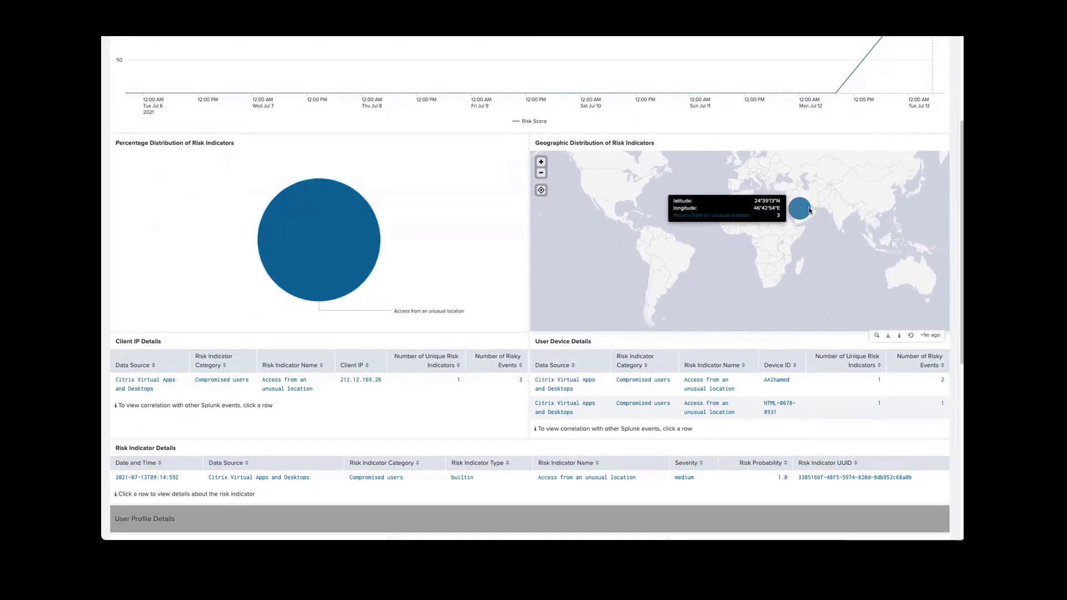
scroll(484, 258, down, 1)
scroll(484, 258, down, 1)
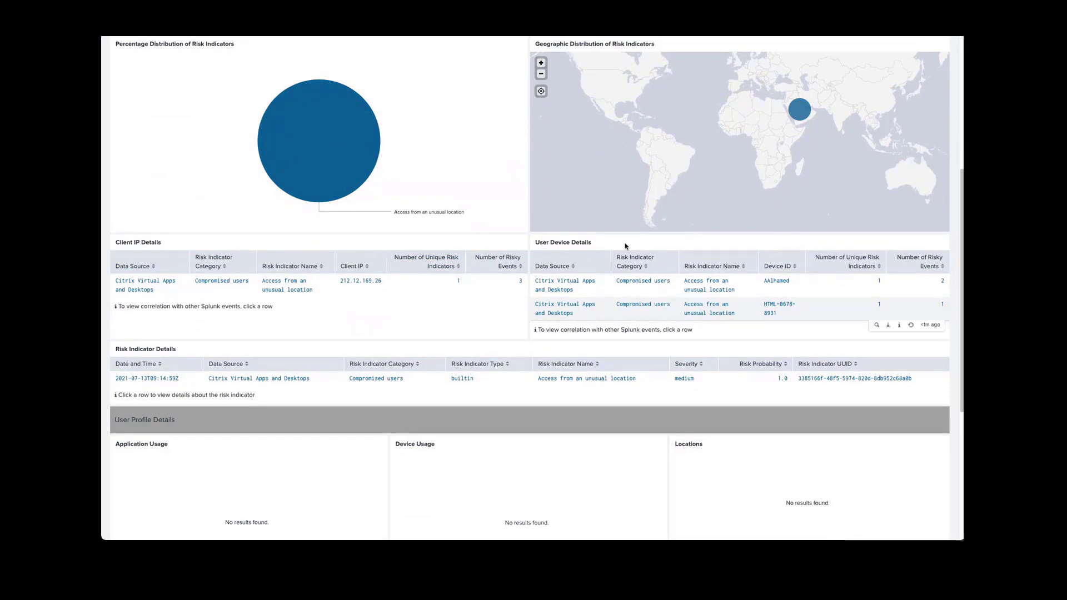
click(312, 177)
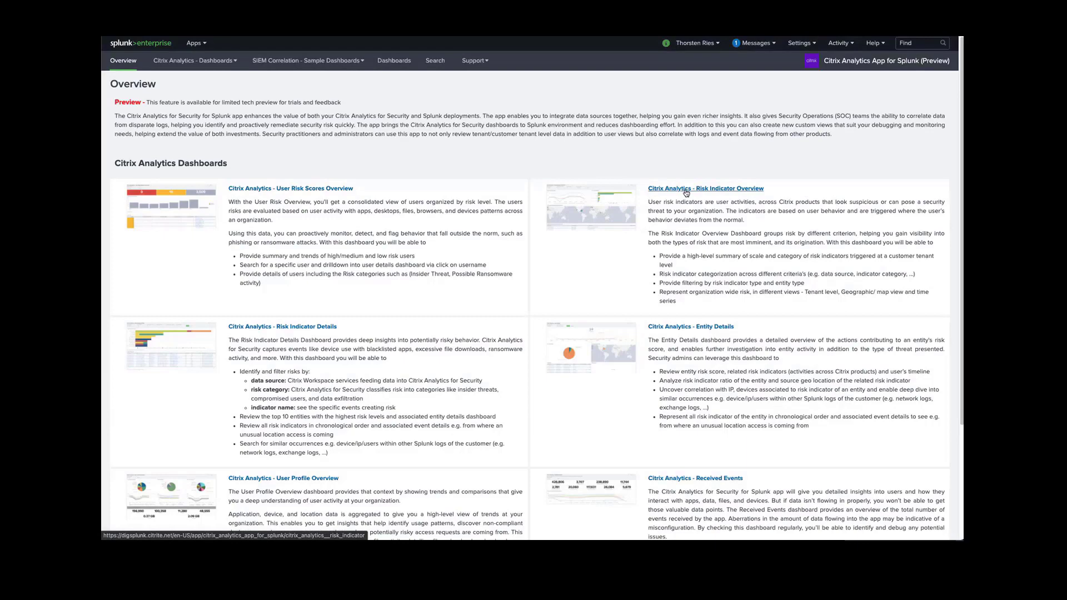
Open the Citrix Analytics - Risk Indicator Overview dashboard and expand the Risk Indicator Type list.
click(686, 190)
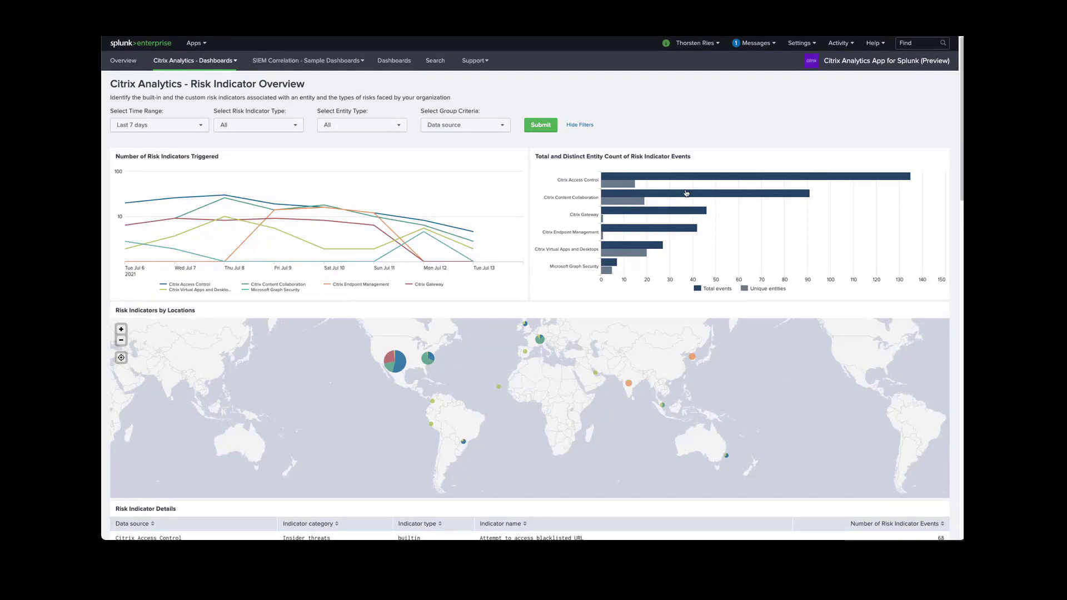
mouse_move(282, 206)
click(240, 126)
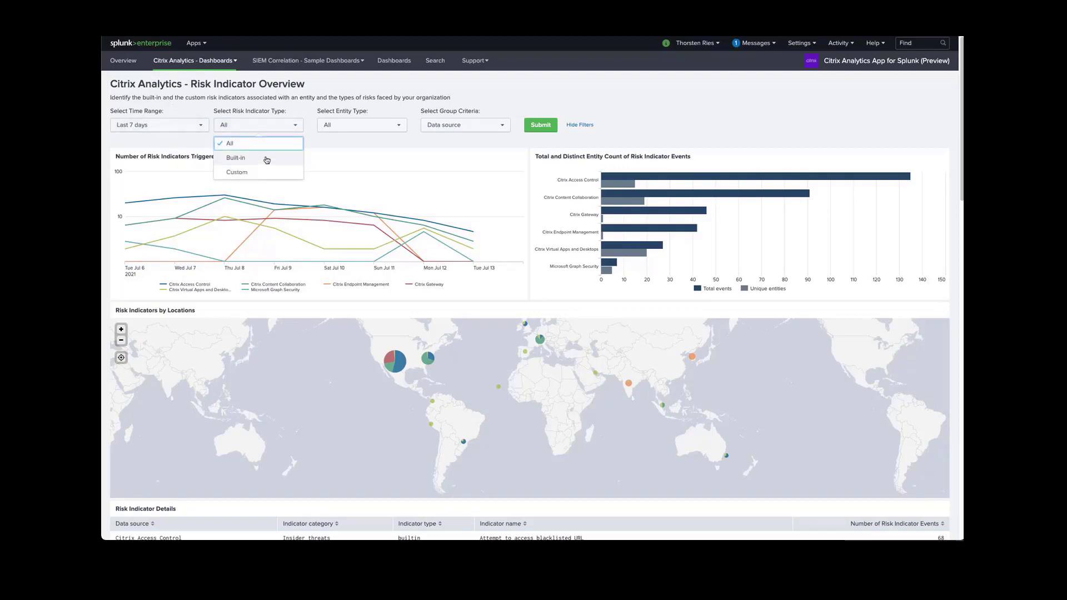
Check the indicator and entity type options, set Group Criteria to Indicator category, and submit.
click(351, 136)
click(357, 130)
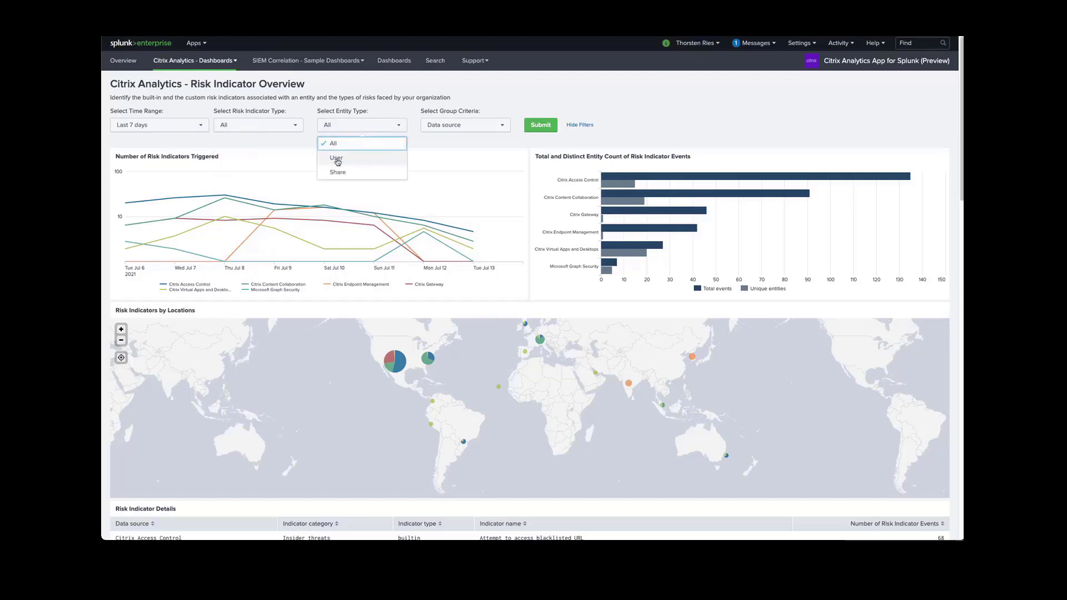
click(427, 143)
click(485, 129)
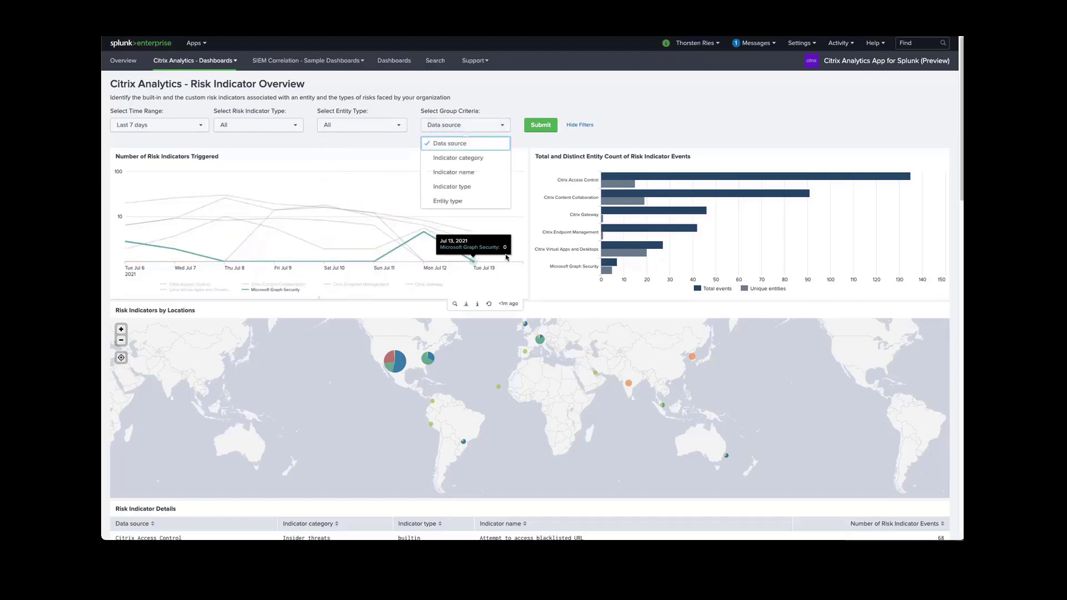
click(470, 159)
click(541, 125)
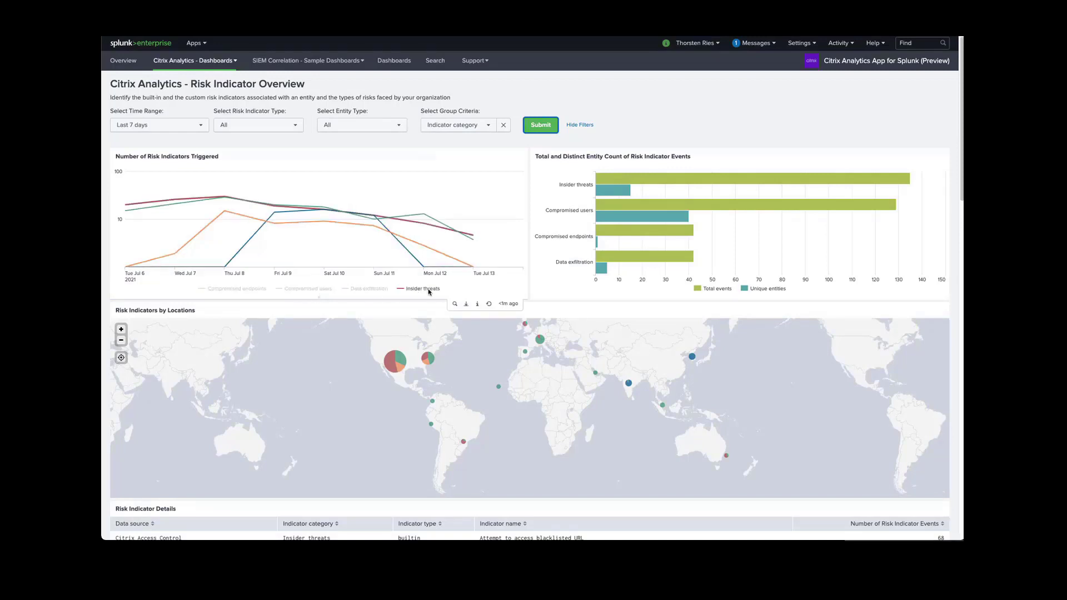
mouse_move(633, 184)
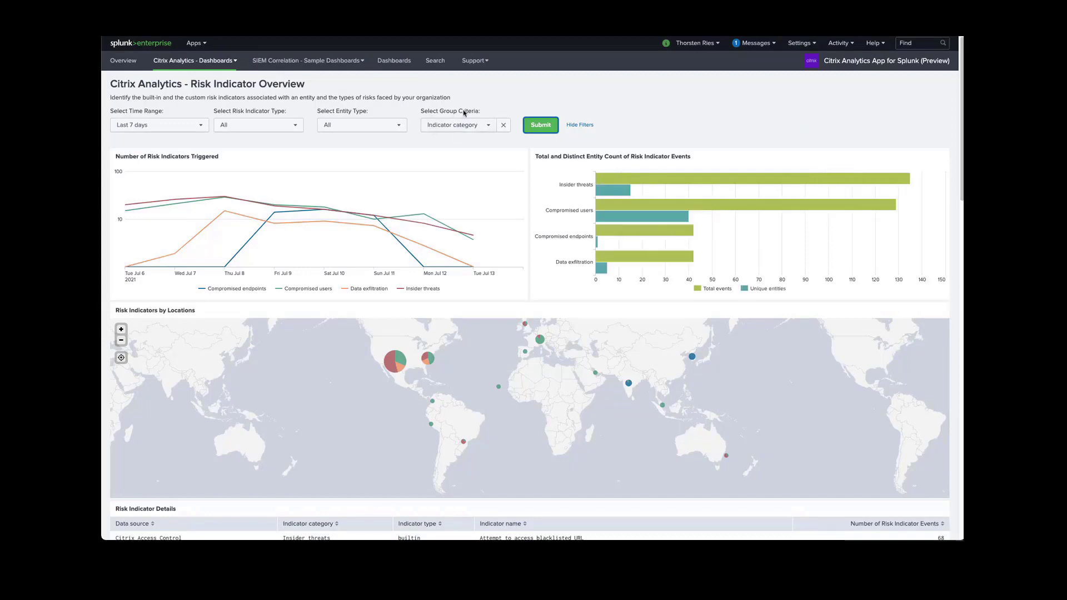
mouse_move(603, 193)
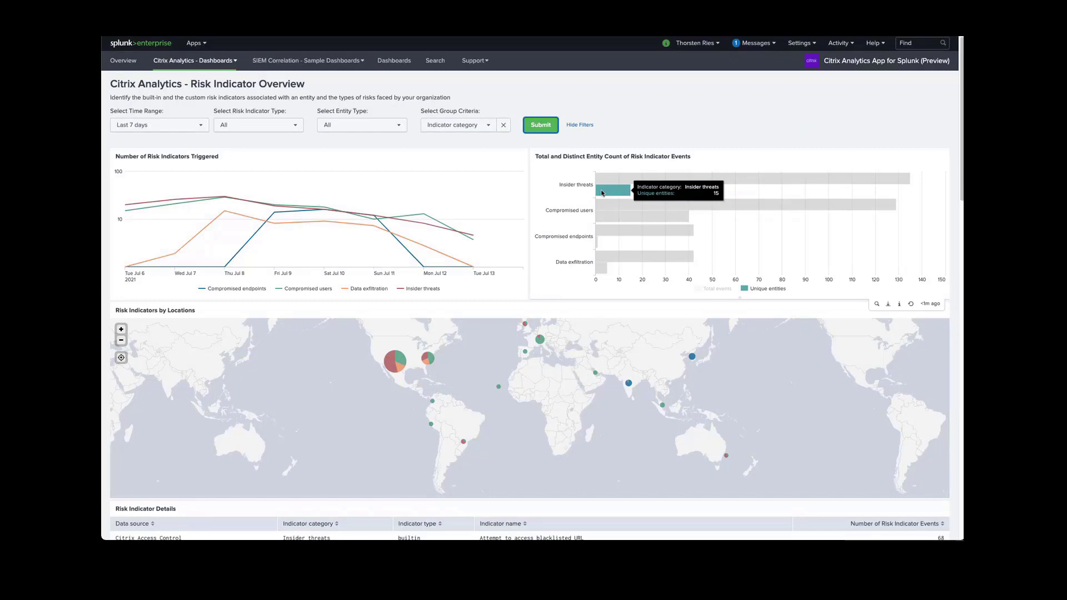
Drill into Risk Indicator Details for Insider threats entities, then switch to the User Profile Overview dashboard.
click(602, 193)
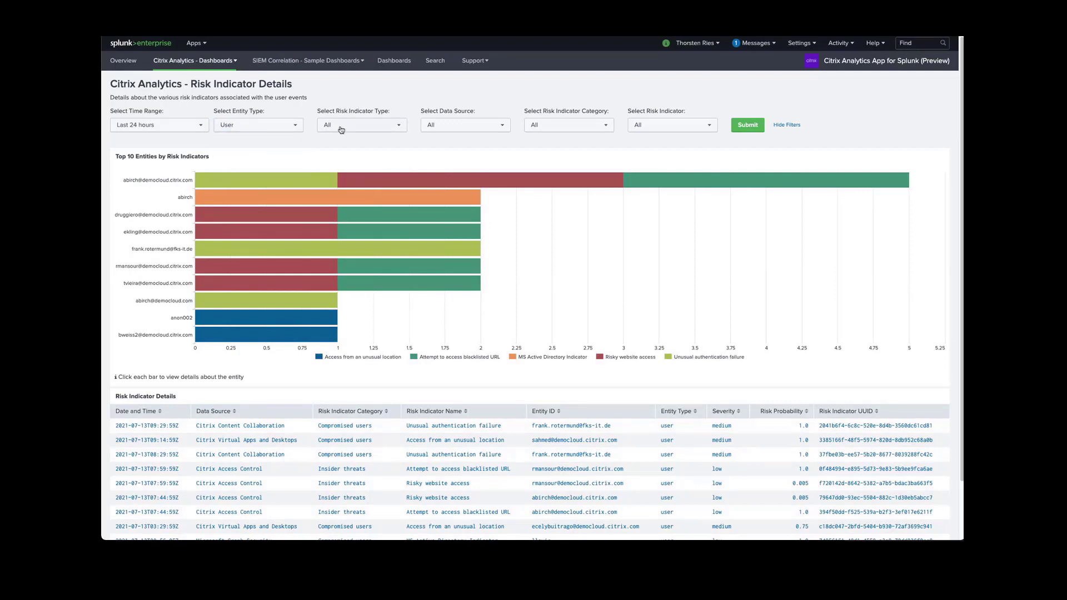
click(224, 61)
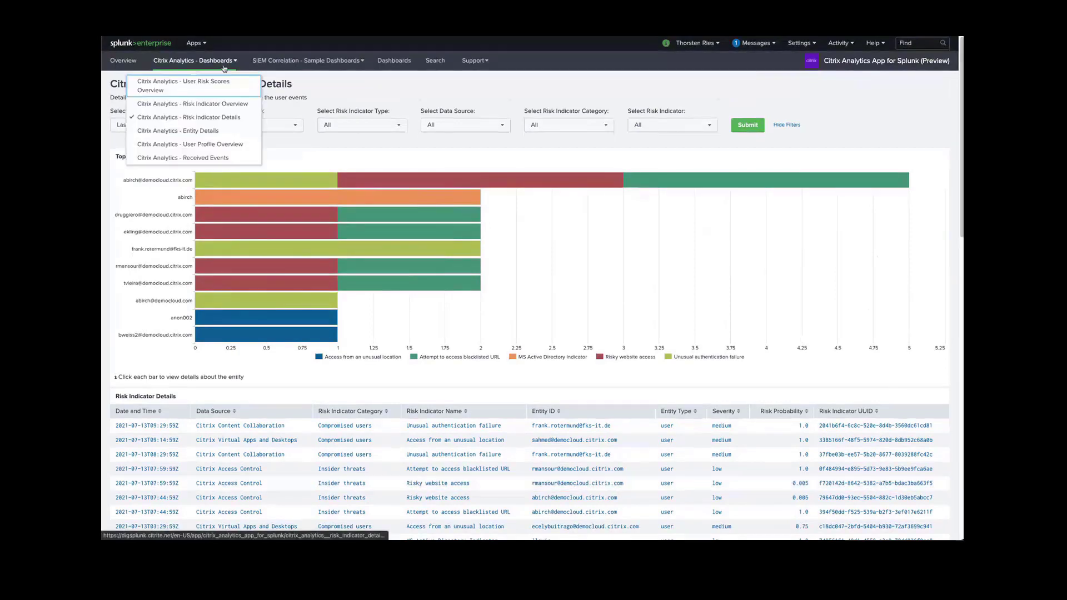
click(203, 145)
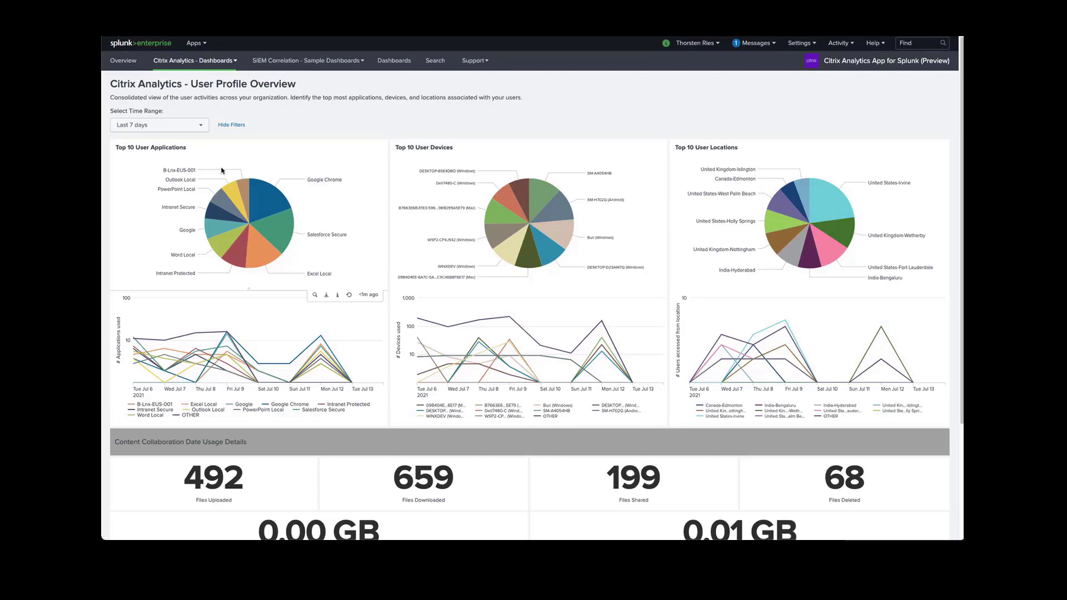
Scroll through the User Profile Overview file activity, then switch to the Received Events dashboard.
mouse_move(312, 182)
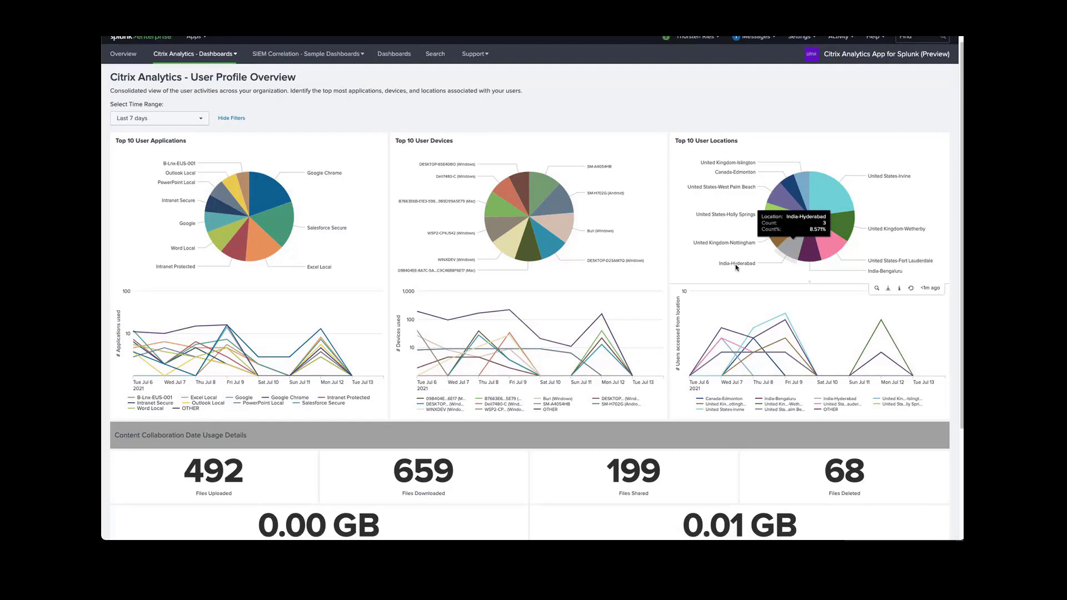
scroll(738, 264, down, 1)
scroll(737, 267, down, 1)
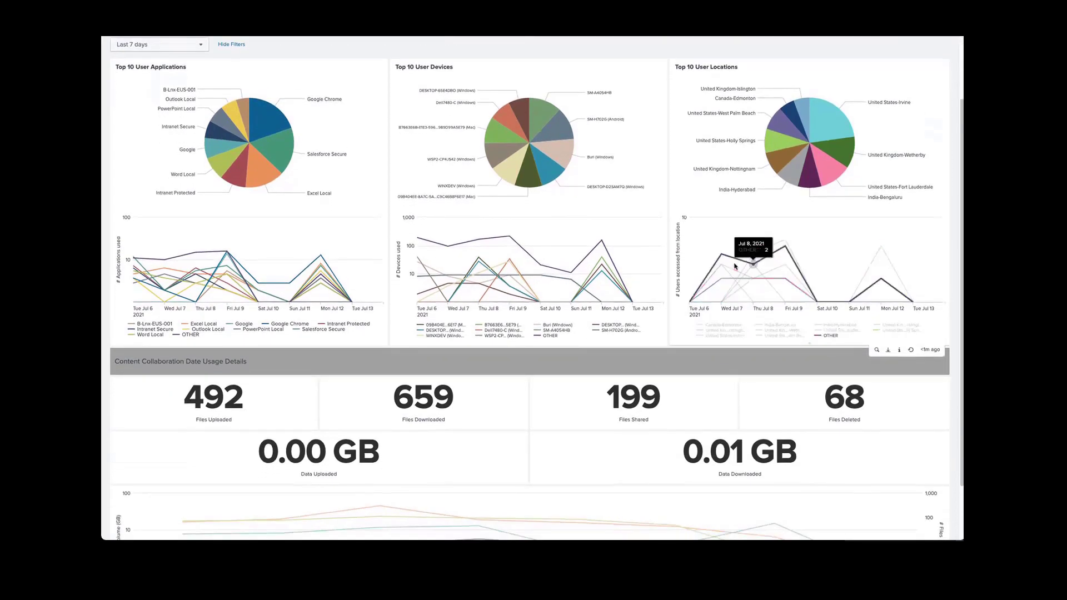
scroll(645, 269, down, 1)
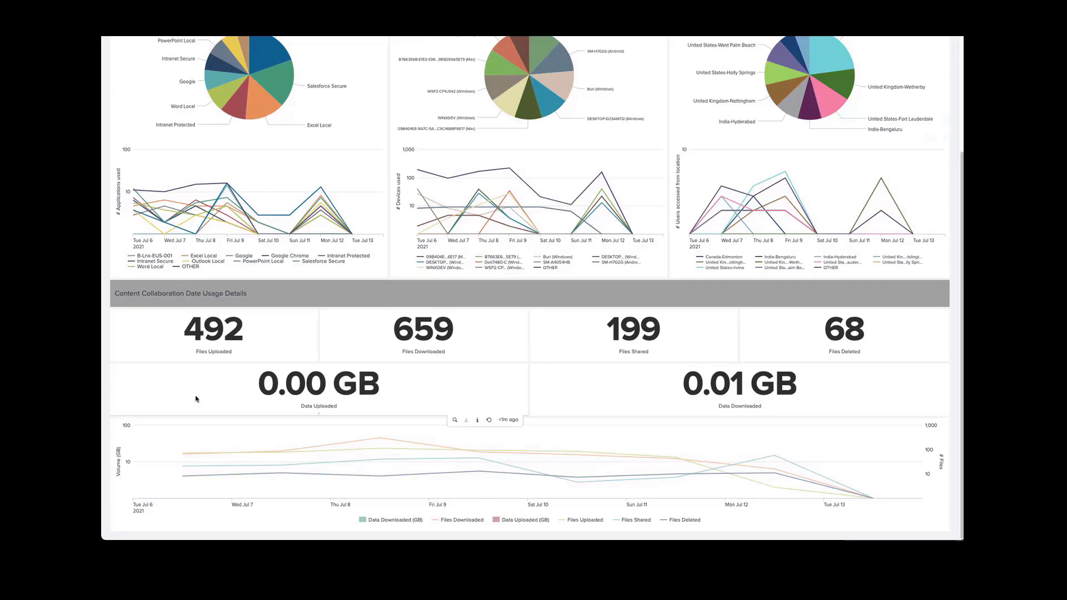
scroll(195, 400, up, 5)
click(222, 62)
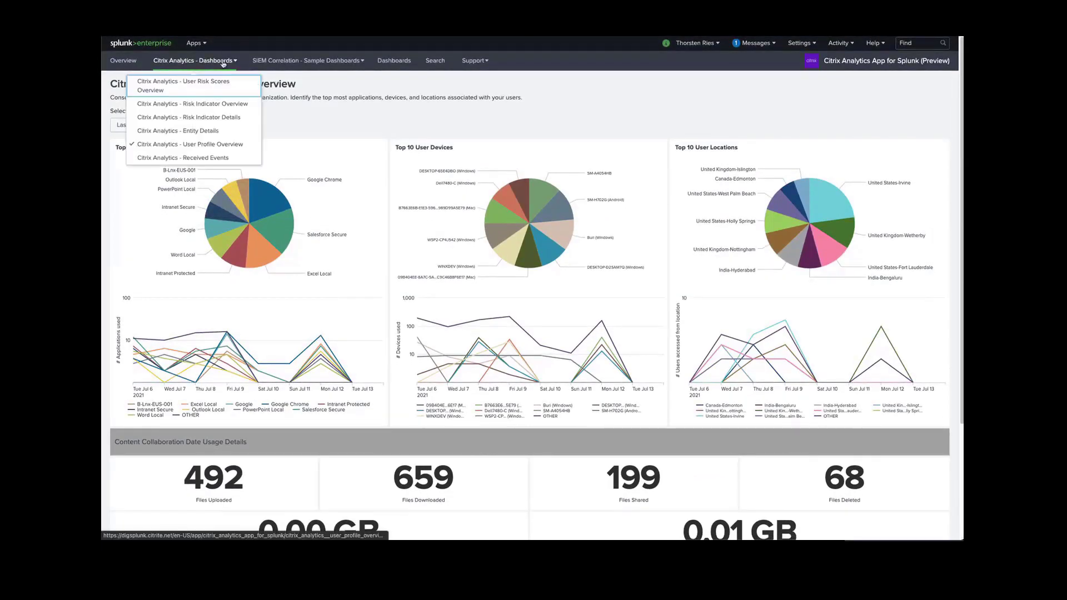
click(215, 158)
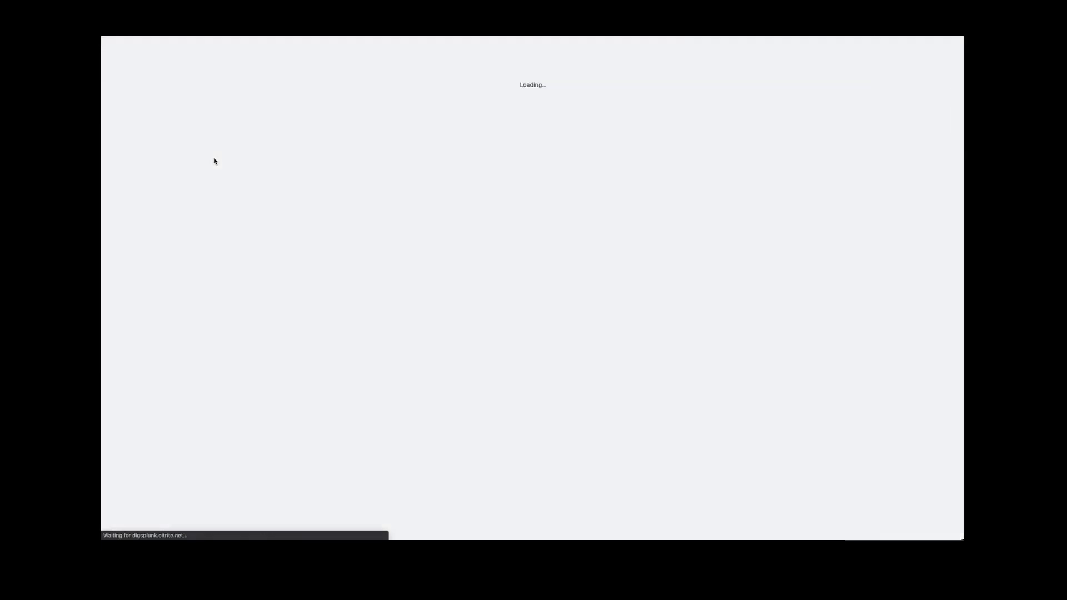